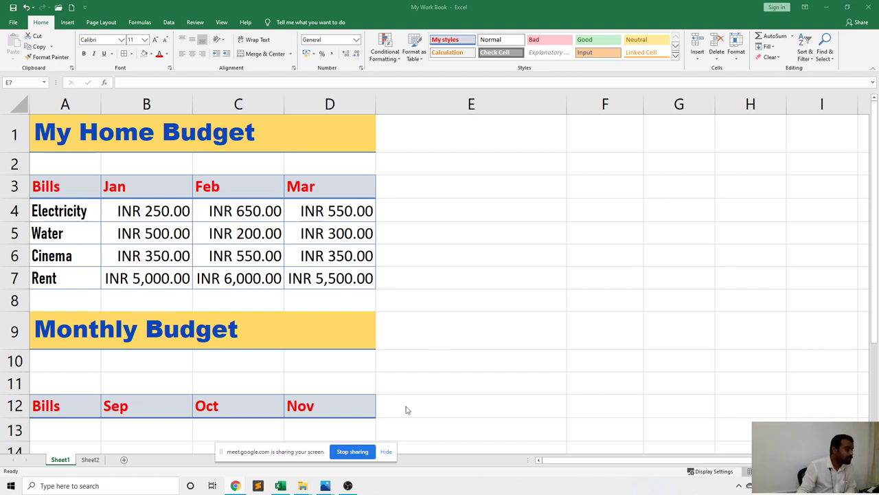
Check that 'My Home Budget' is in A1 while B1, C1 and D1 are empty
{"action": "left_click", "coordinate": [72, 133]}
{"action": "left_click", "coordinate": [122, 133]}
{"action": "left_click", "coordinate": [224, 138]}
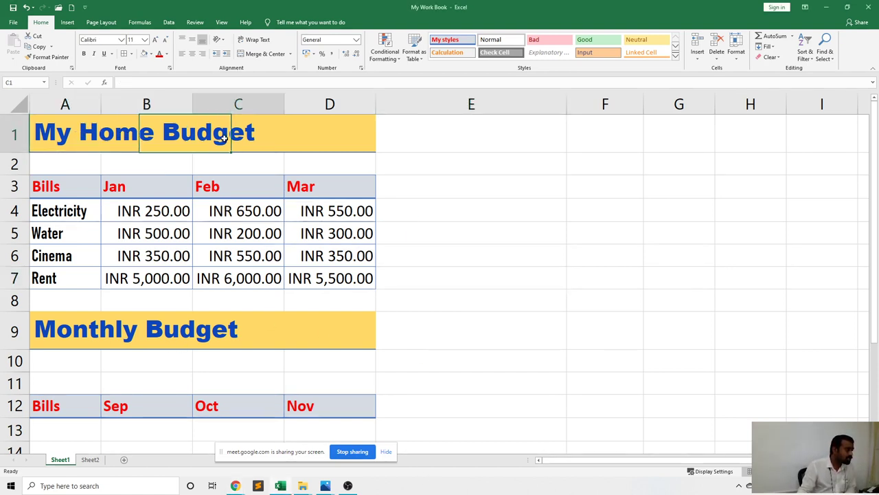
{"action": "left_click", "coordinate": [75, 138]}
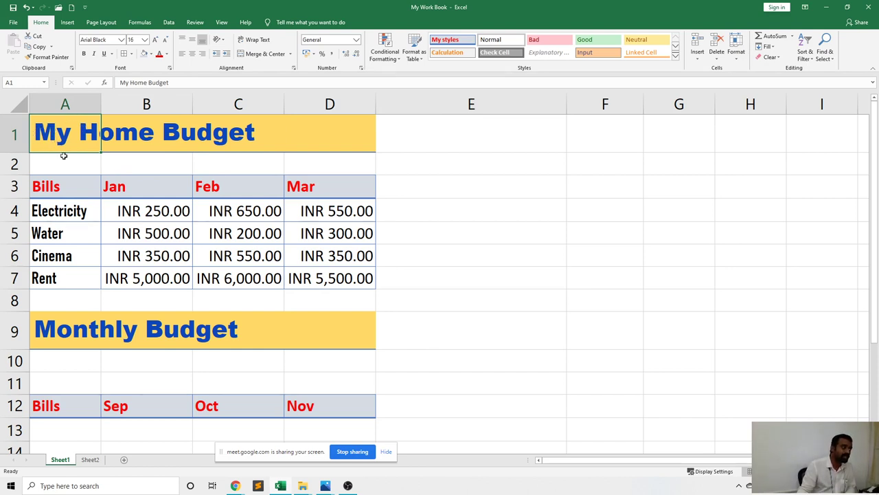
{"action": "left_click", "coordinate": [67, 177]}
{"action": "left_click", "coordinate": [64, 134]}
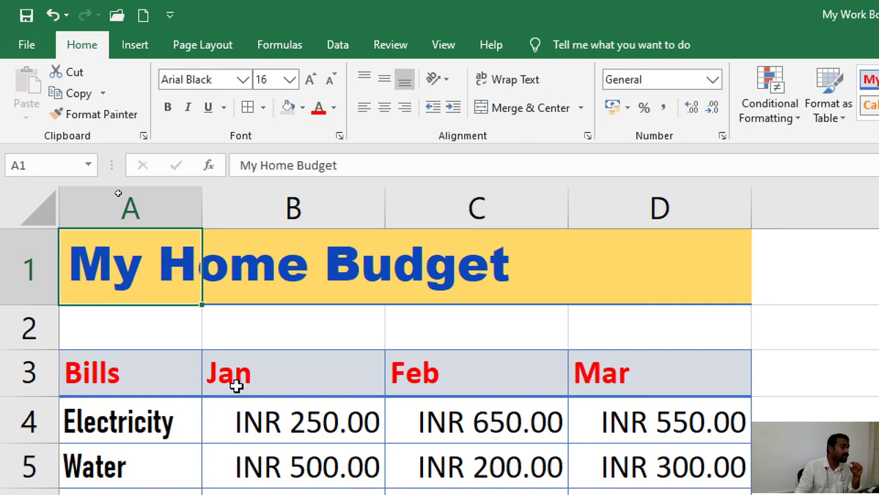
{"action": "left_click", "coordinate": [236, 386]}
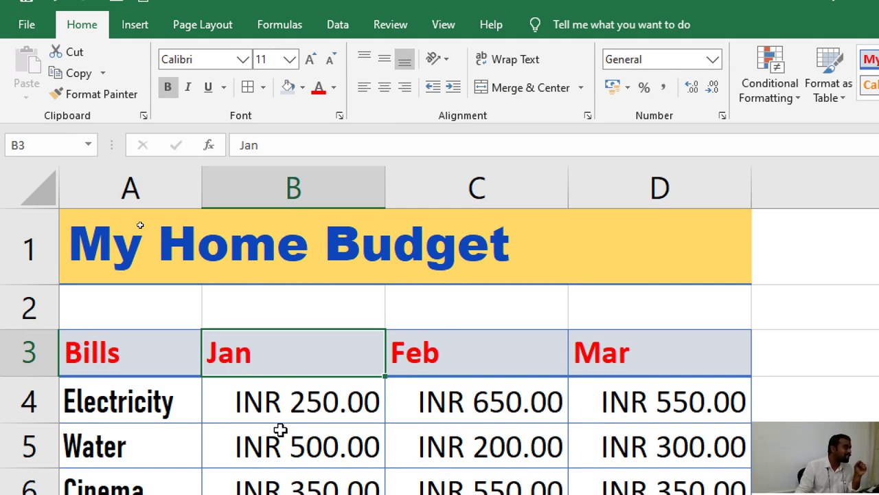
{"action": "left_click", "coordinate": [133, 261]}
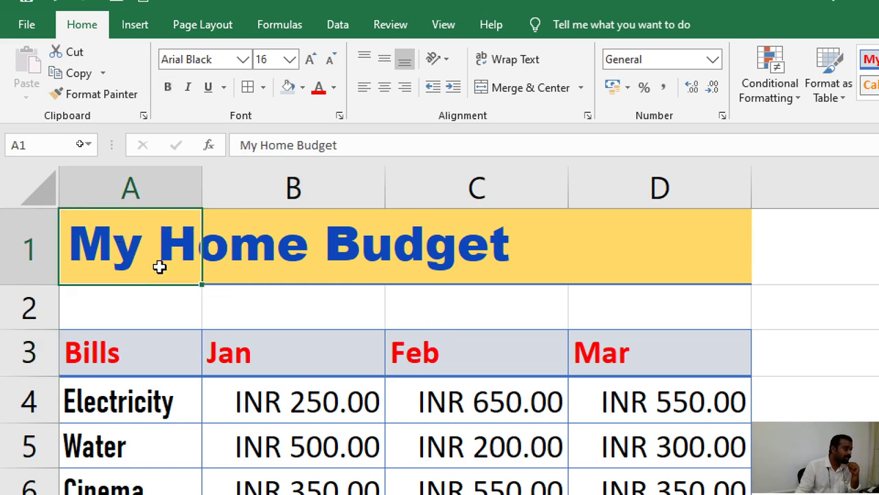
{"action": "left_click", "coordinate": [249, 249]}
{"action": "left_click", "coordinate": [505, 244]}
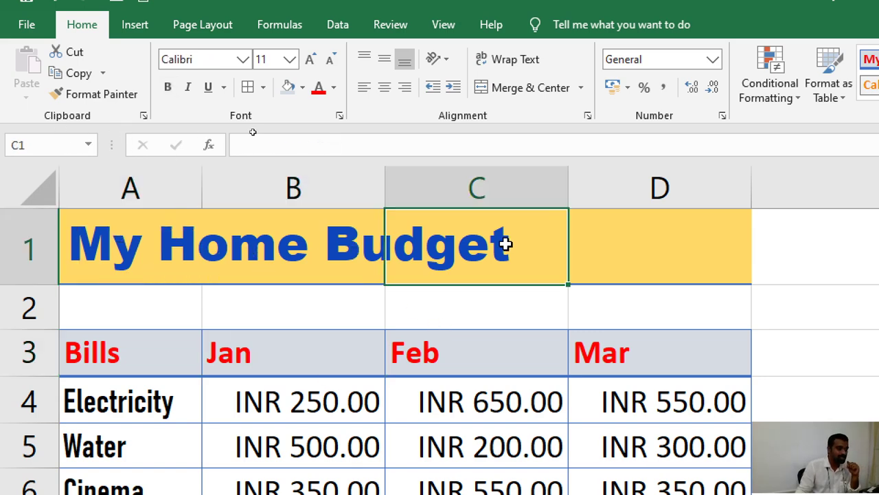
{"action": "left_click", "coordinate": [621, 236]}
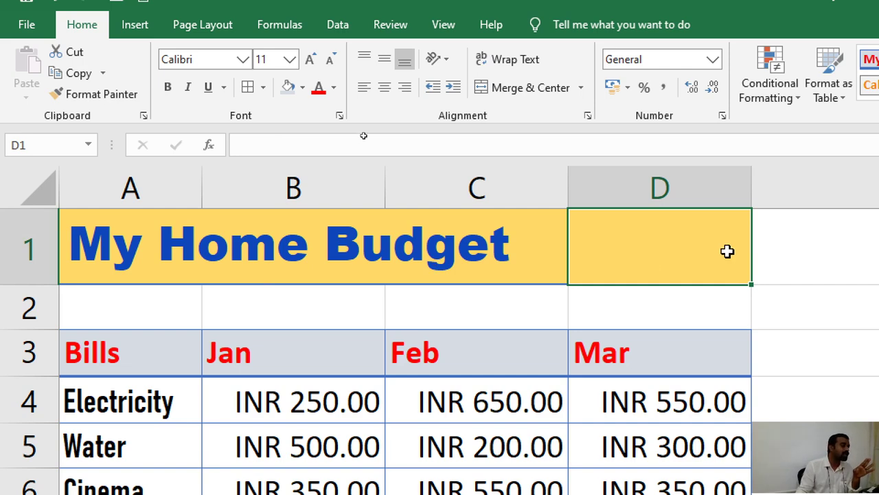
{"action": "left_click", "coordinate": [121, 263]}
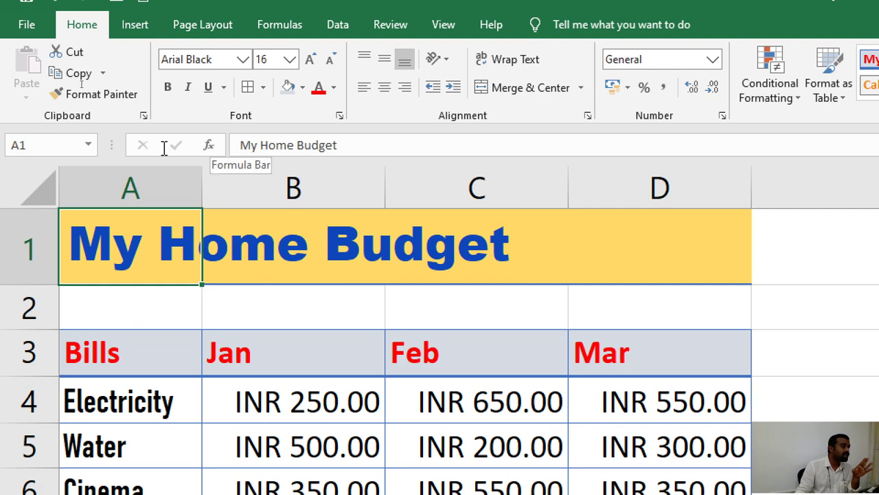
{"action": "left_click", "coordinate": [259, 387]}
Merge and centre the 'My Home Budget' title across A1:D1
{"action": "left_click_drag", "start_coordinate": [161, 257], "coordinate": [611, 255]}
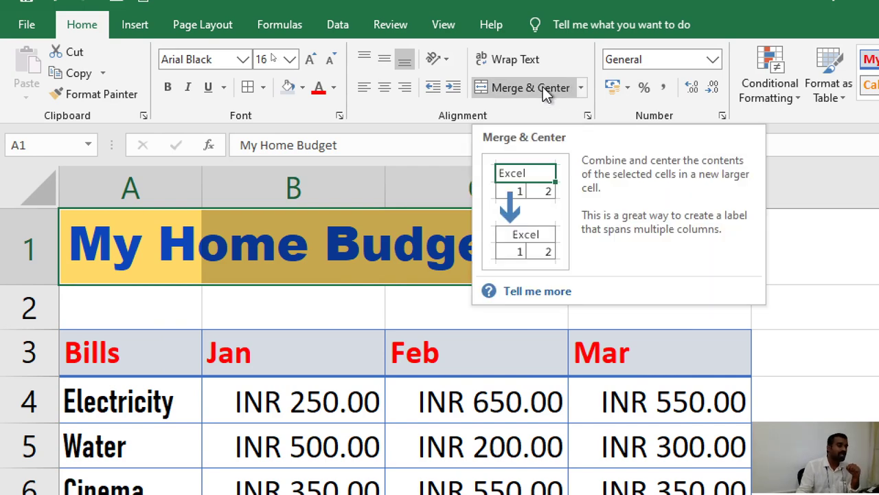
{"action": "left_click", "coordinate": [543, 90]}
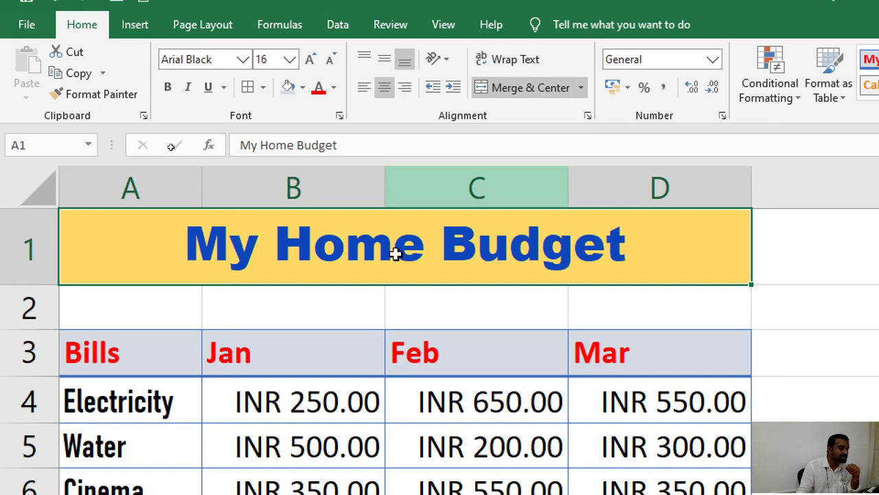
{"action": "left_click", "coordinate": [227, 333]}
{"action": "left_click", "coordinate": [187, 270]}
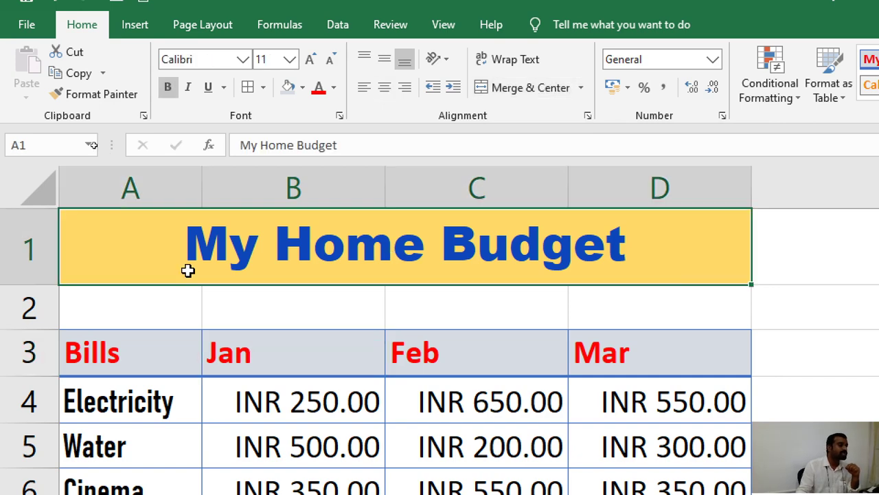
{"action": "left_click", "coordinate": [217, 336]}
{"action": "left_click", "coordinate": [209, 269]}
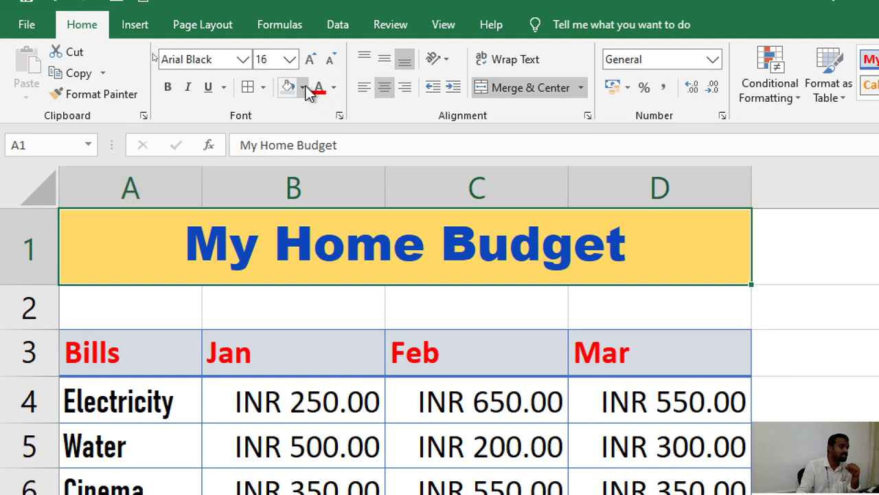
{"action": "left_click", "coordinate": [137, 309]}
{"action": "left_click", "coordinate": [141, 255]}
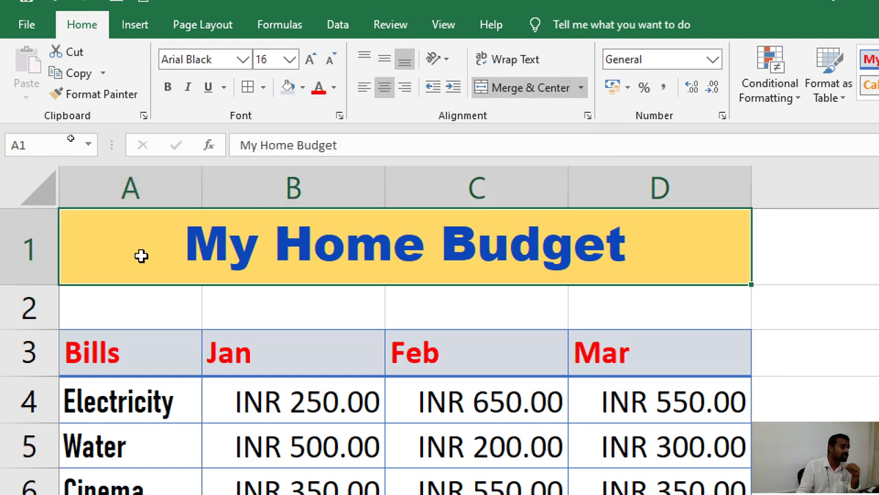
Fill the merged title cell with light grey
{"action": "left_click", "coordinate": [303, 95]}
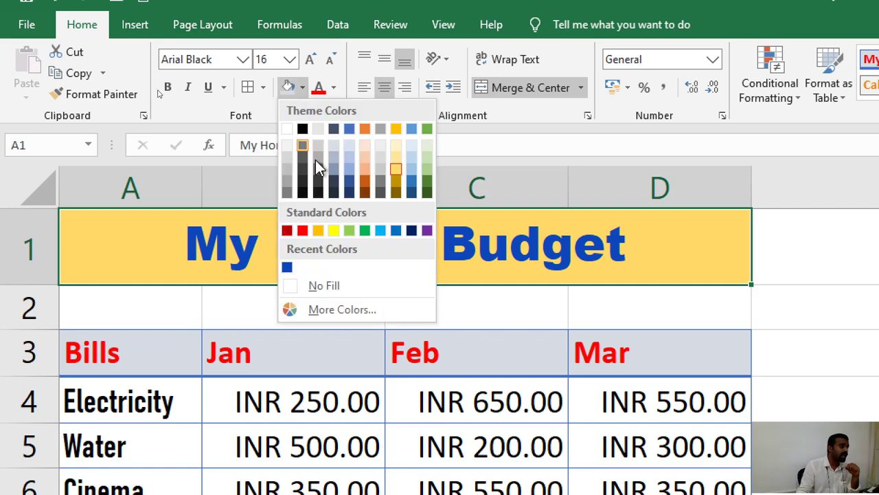
{"action": "left_click", "coordinate": [319, 145]}
{"action": "left_click", "coordinate": [378, 419]}
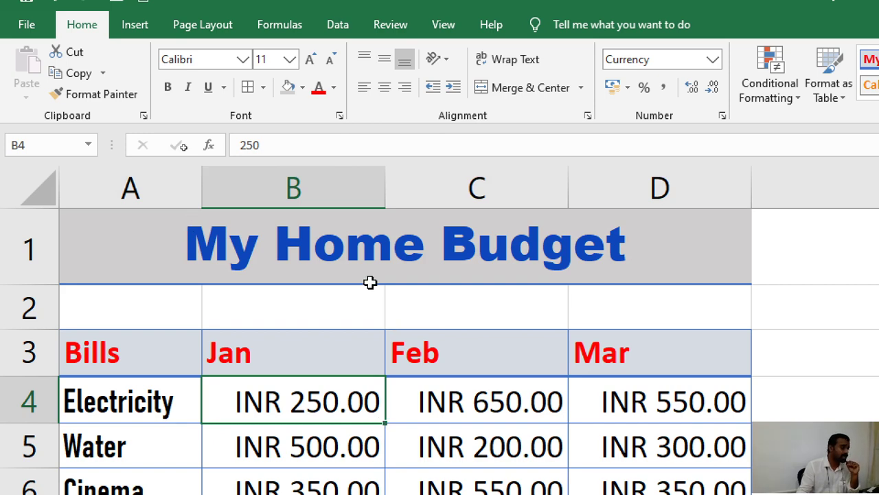
Unmerge the A1:D1 title cells, leaving 'My Home Budget' clipped inside A1
{"action": "left_click", "coordinate": [364, 259]}
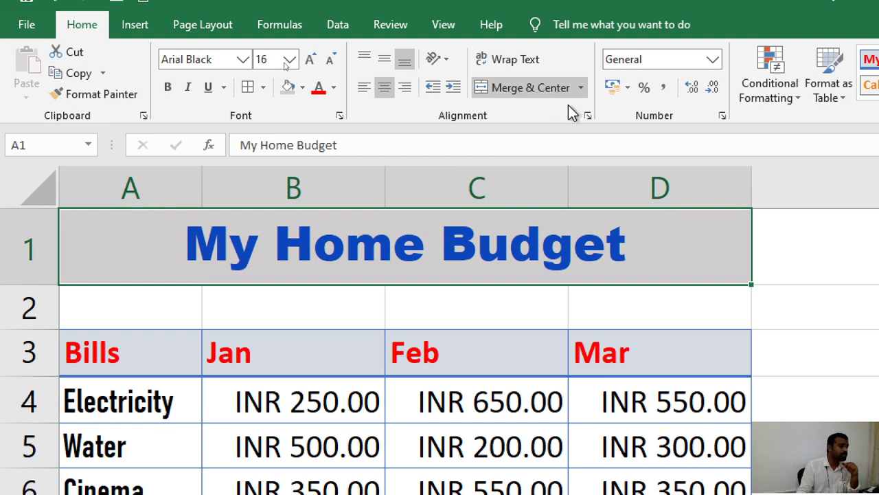
{"action": "left_click", "coordinate": [356, 353]}
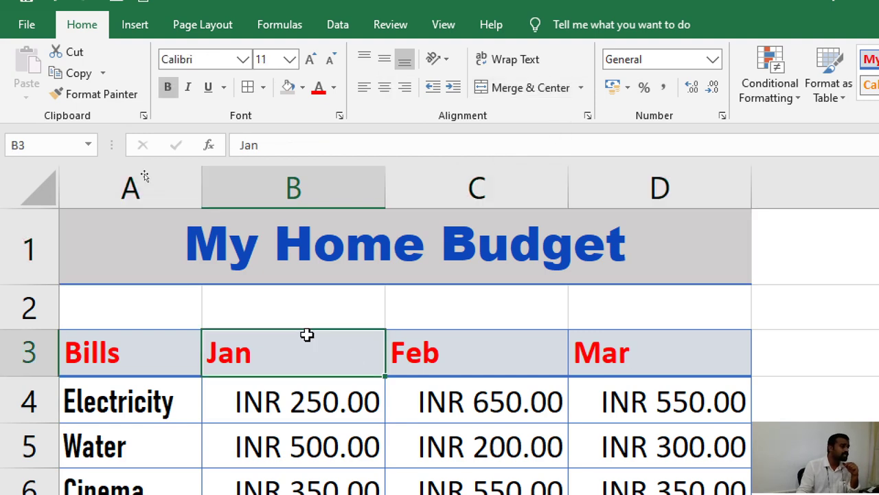
{"action": "left_click", "coordinate": [170, 262]}
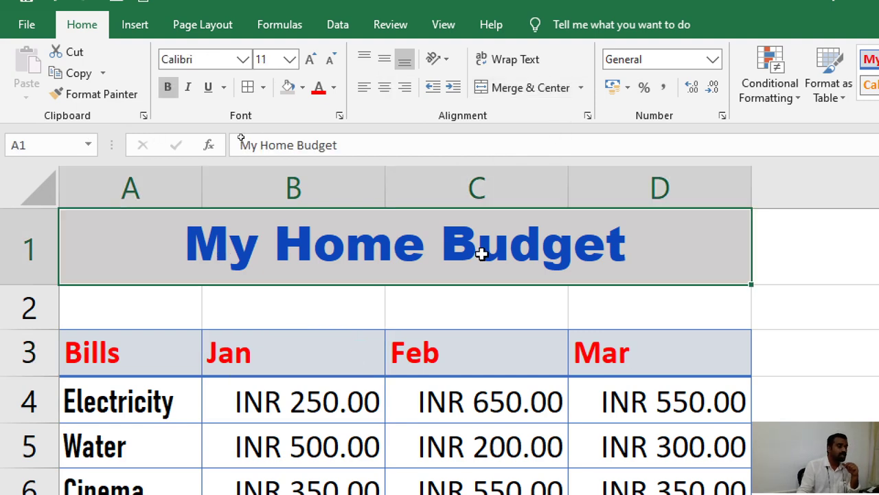
{"action": "left_click", "coordinate": [582, 87]}
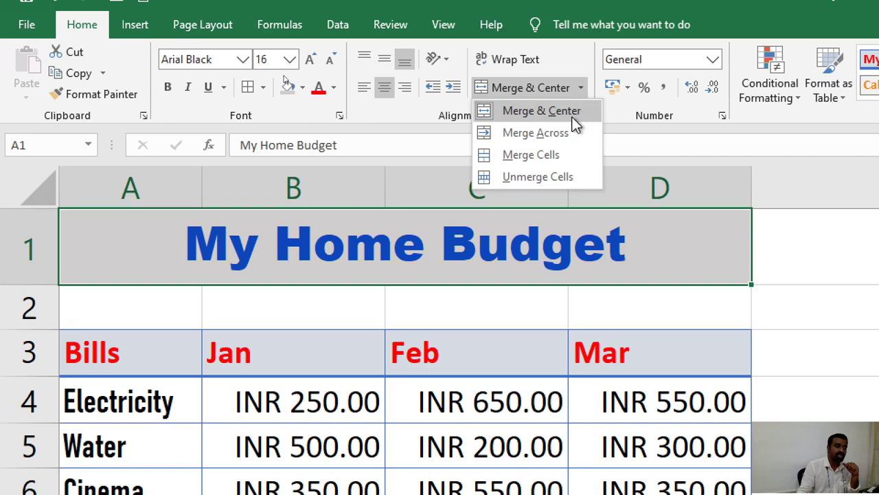
{"action": "left_click", "coordinate": [540, 180]}
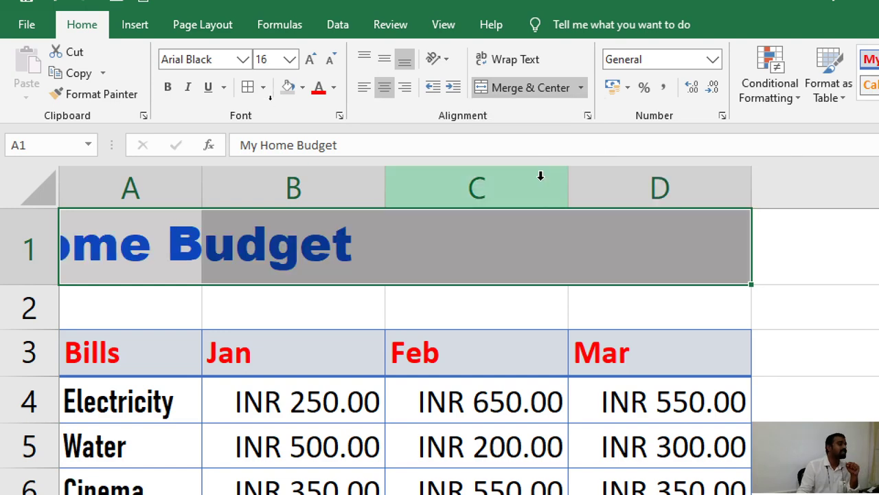
{"action": "left_click", "coordinate": [207, 332]}
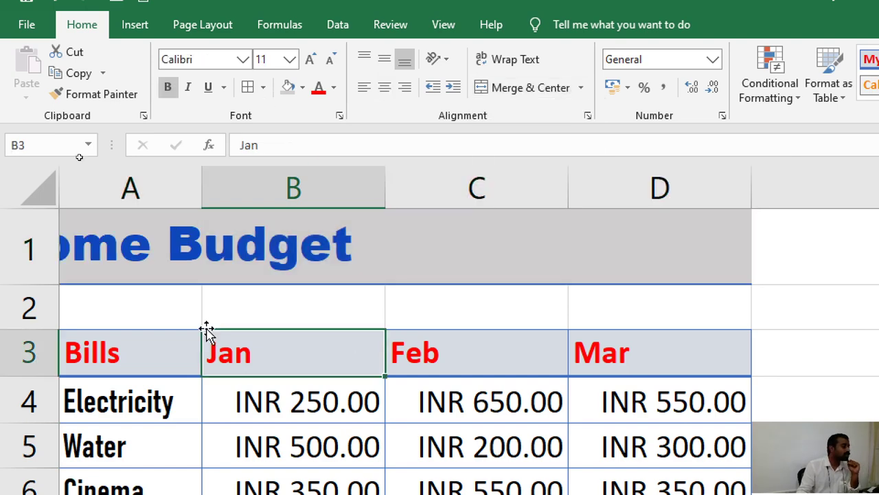
{"action": "left_click", "coordinate": [113, 257]}
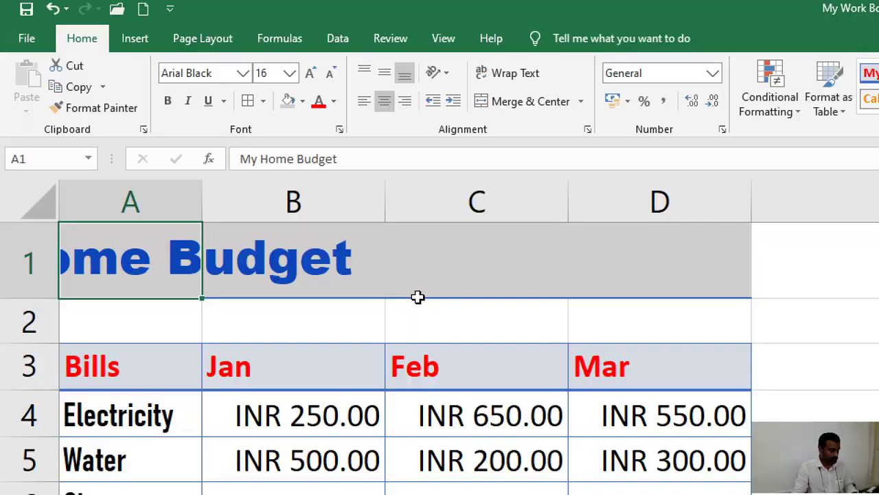
Left-align the 'My Home Budget' title in cell A1
{"action": "mouse_move", "coordinate": [381, 252]}
{"action": "left_mouse_down"}
{"action": "mouse_move", "coordinate": [475, 304]}
{"action": "mouse_move", "coordinate": [663, 369]}
{"action": "left_mouse_up"}
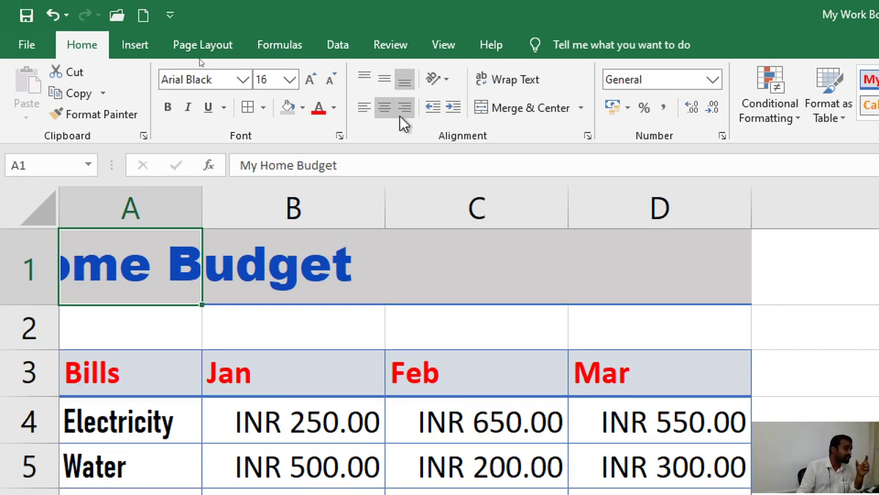
{"action": "left_click", "coordinate": [361, 112]}
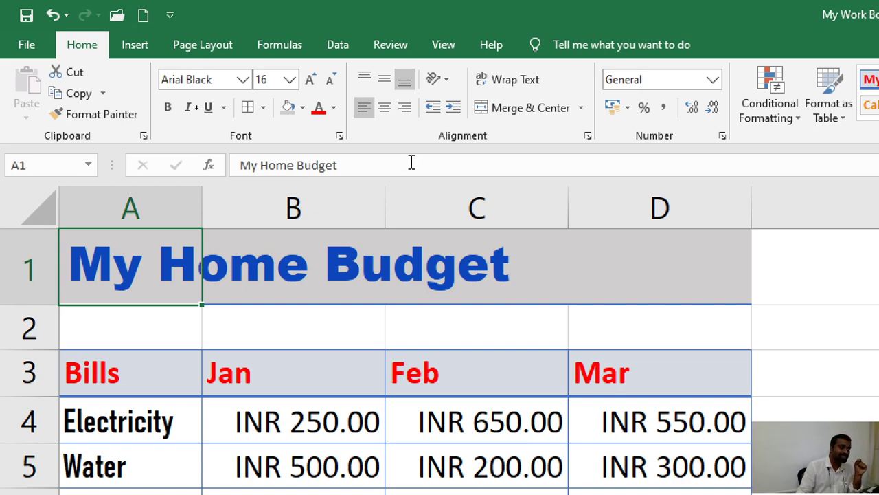
{"action": "left_click", "coordinate": [343, 299]}
{"action": "left_click", "coordinate": [185, 290]}
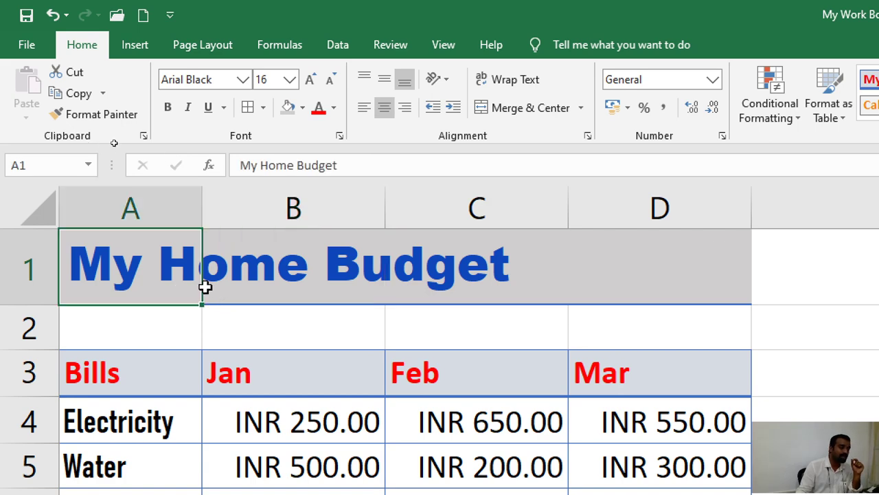
Merge A1:D1 into one cell with Merge Across, keeping the title left-aligned
{"action": "left_click_drag", "start_coordinate": [205, 287], "coordinate": [703, 291]}
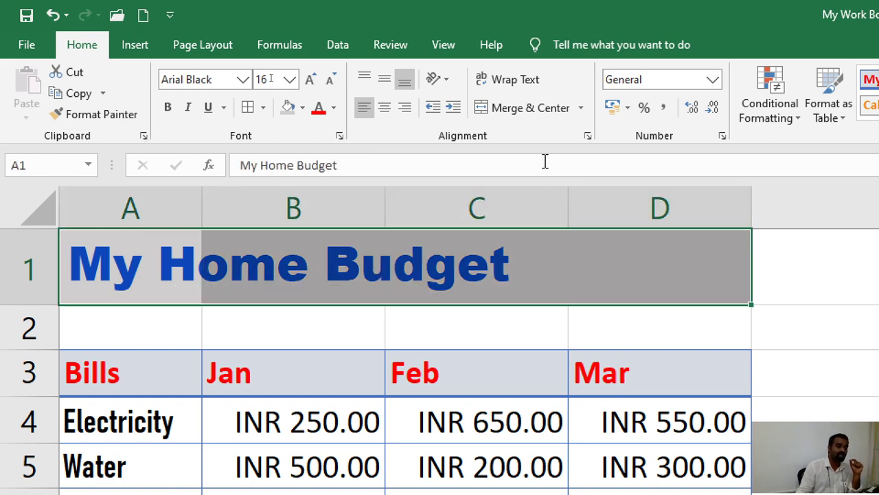
{"action": "left_click", "coordinate": [583, 108]}
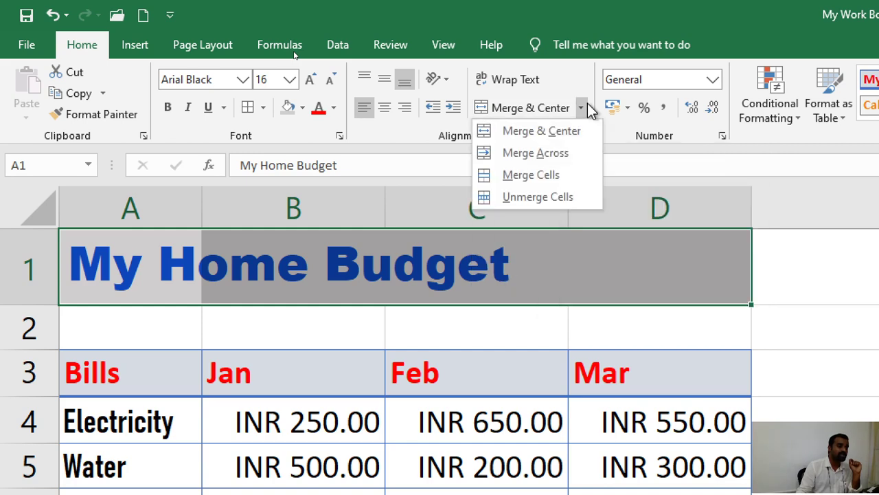
{"action": "left_click", "coordinate": [564, 154]}
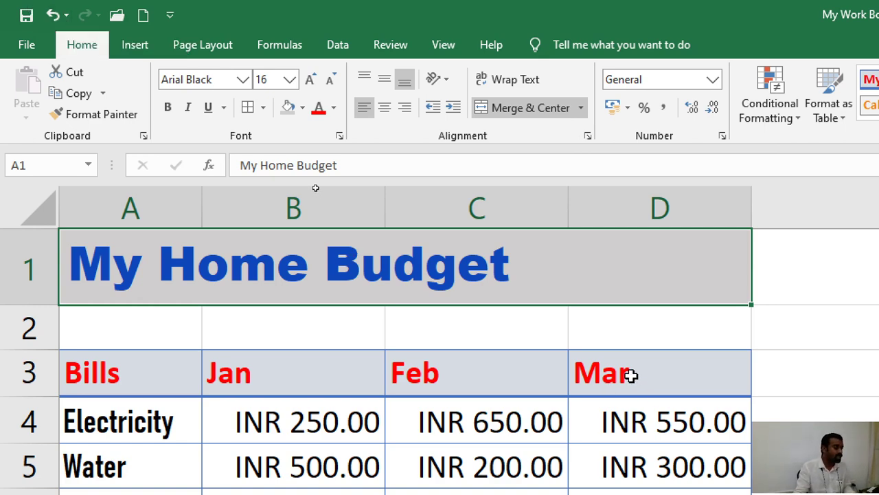
Undo the merge, try merging A1:D1 without centring, then undo that too
{"action": "key", "text": "ctrl+z"}
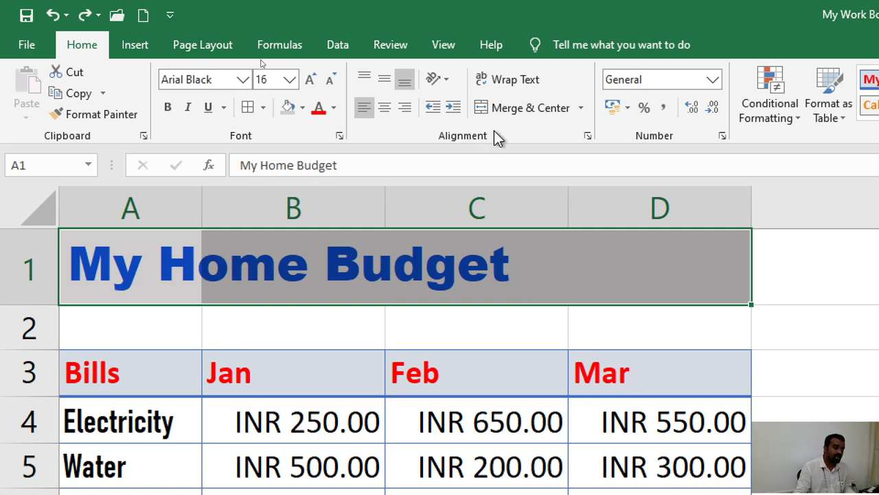
{"action": "left_click", "coordinate": [582, 111]}
{"action": "left_click", "coordinate": [559, 175]}
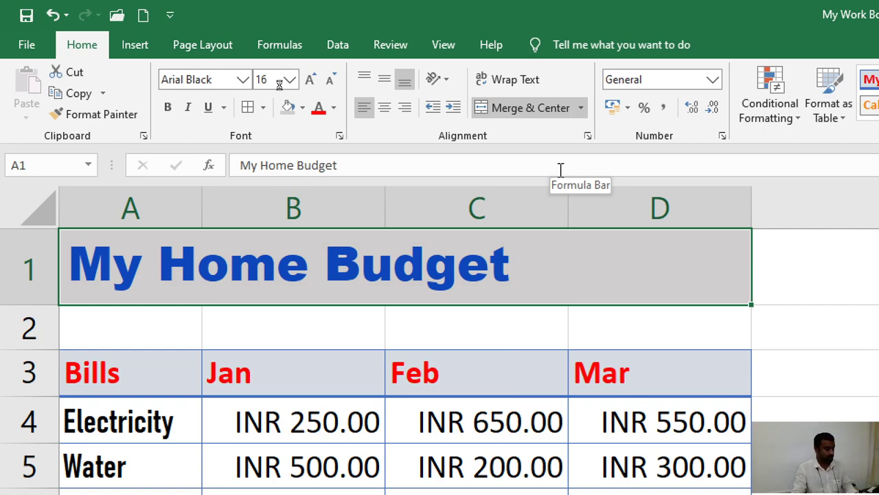
{"action": "key", "text": "ctrl+z"}
Reselect A1:D1 and apply Merge & Center to the 'My Home Budget' title
{"action": "left_click", "coordinate": [422, 406]}
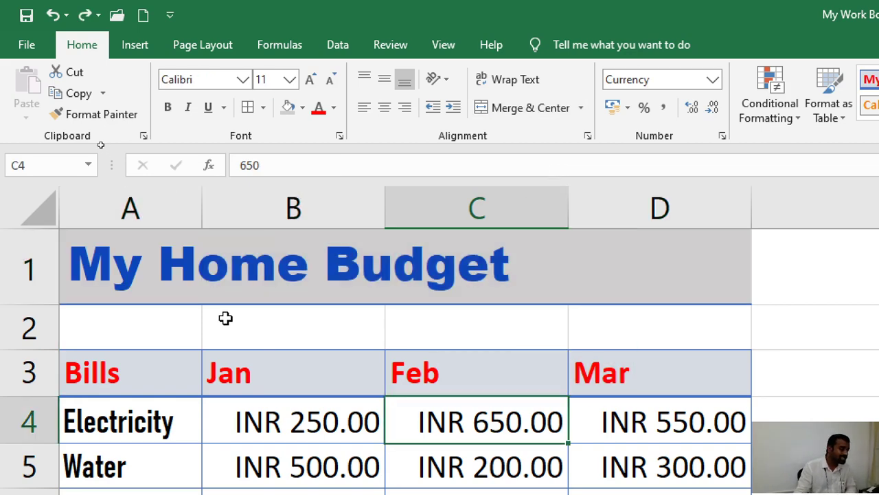
{"action": "left_click_drag", "start_coordinate": [158, 270], "coordinate": [709, 272]}
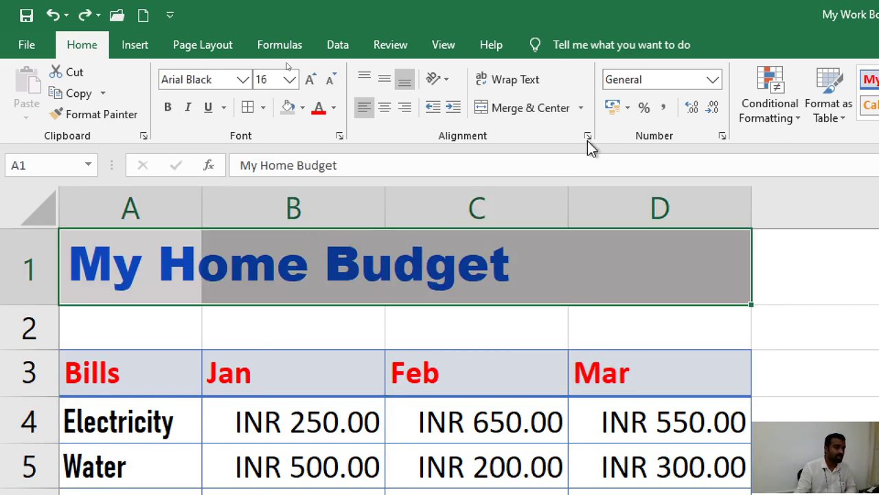
{"action": "left_click", "coordinate": [548, 111]}
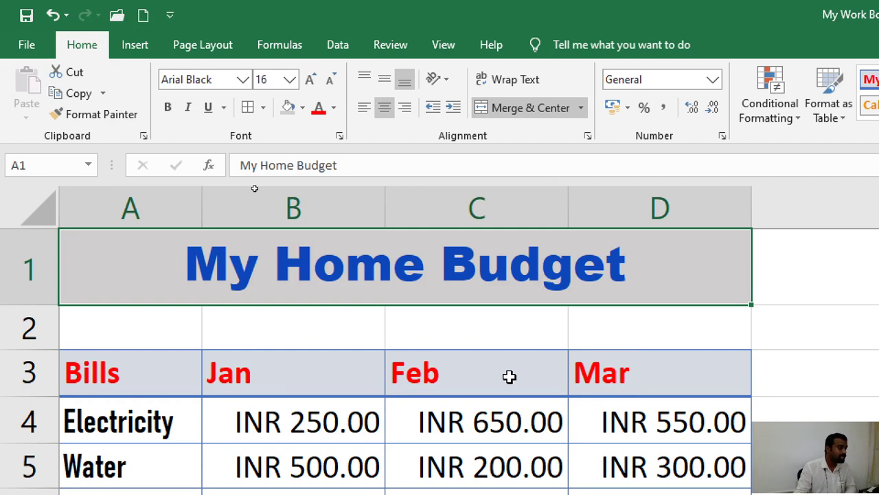
{"action": "left_click", "coordinate": [473, 363]}
{"action": "left_click", "coordinate": [327, 267]}
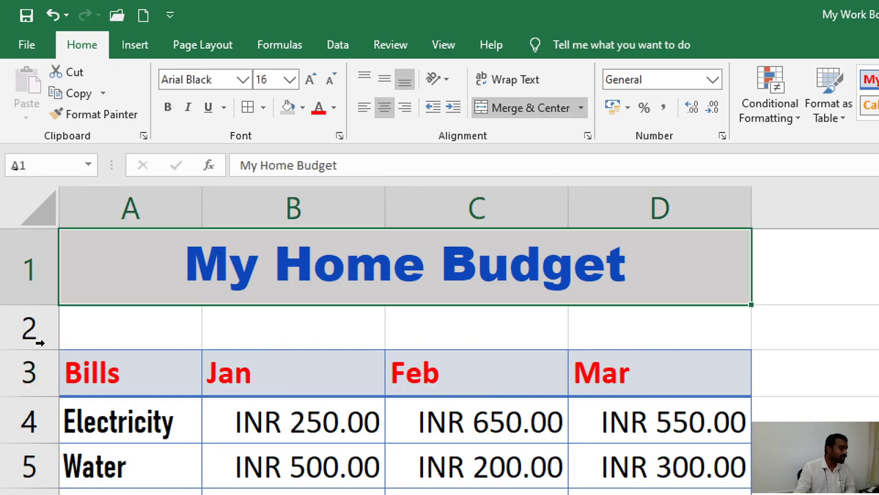
Make row 1 taller under the merged title
{"action": "left_click_drag", "start_coordinate": [41, 306], "coordinate": [34, 332]}
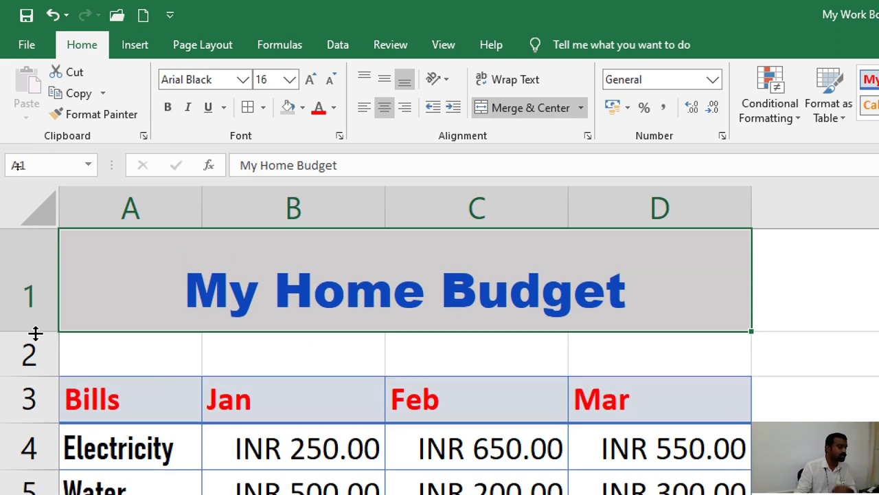
{"action": "left_click", "coordinate": [577, 427]}
{"action": "left_click", "coordinate": [467, 304]}
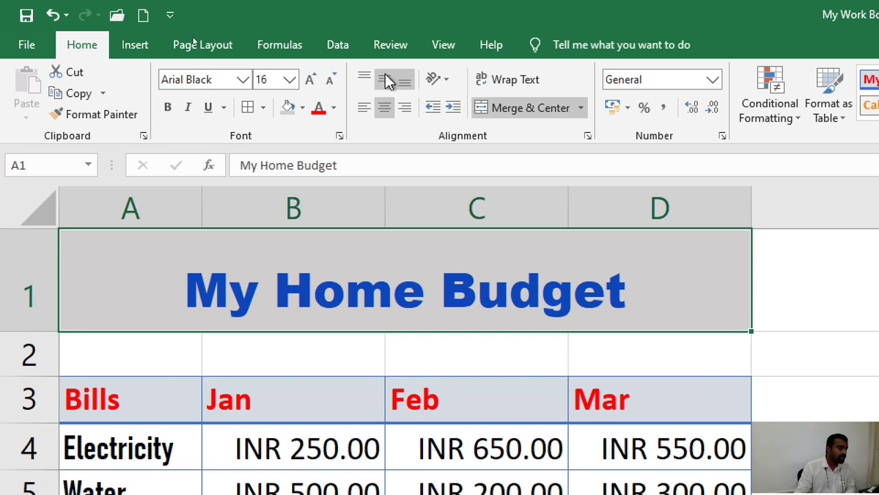
Try top, bottom, left and right alignments, ending with the title centred and middle-aligned
{"action": "left_click", "coordinate": [365, 82]}
{"action": "left_click", "coordinate": [364, 109]}
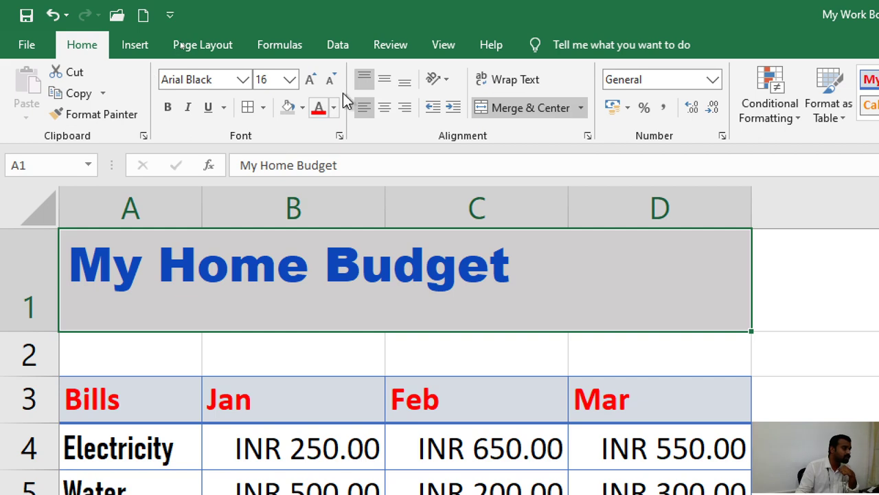
{"action": "left_click", "coordinate": [385, 108]}
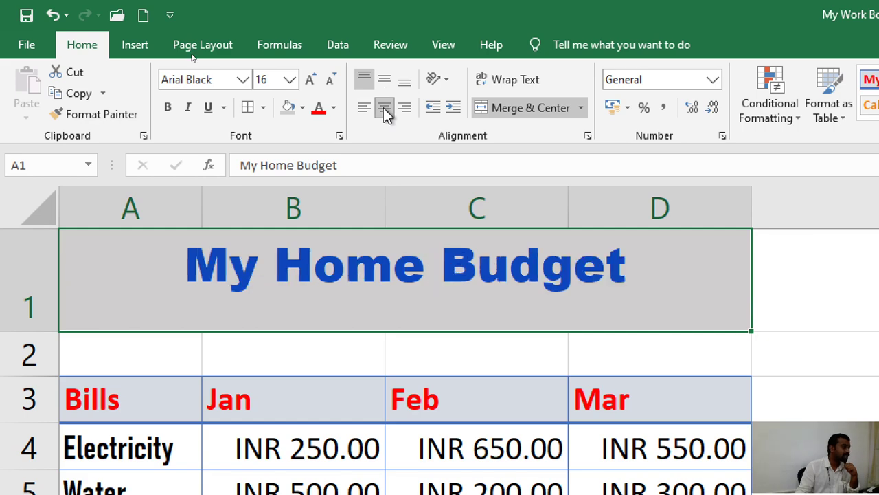
{"action": "left_click", "coordinate": [404, 108]}
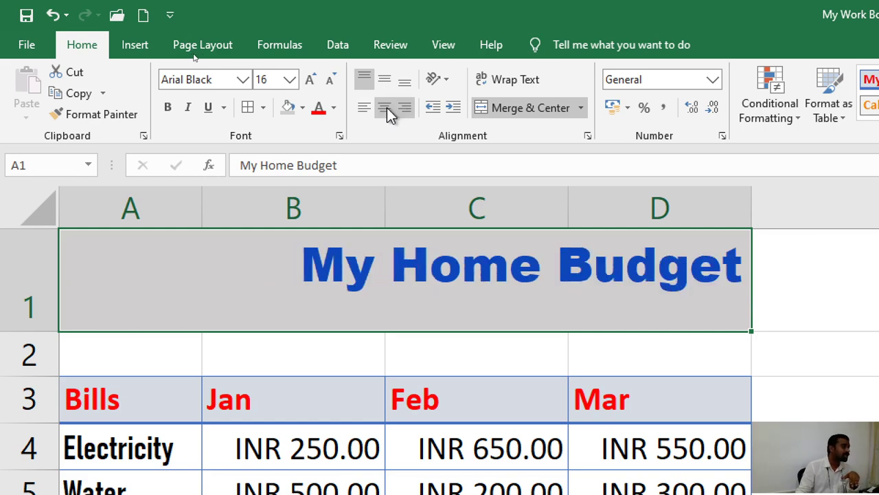
{"action": "left_click", "coordinate": [387, 107]}
{"action": "left_click", "coordinate": [406, 83]}
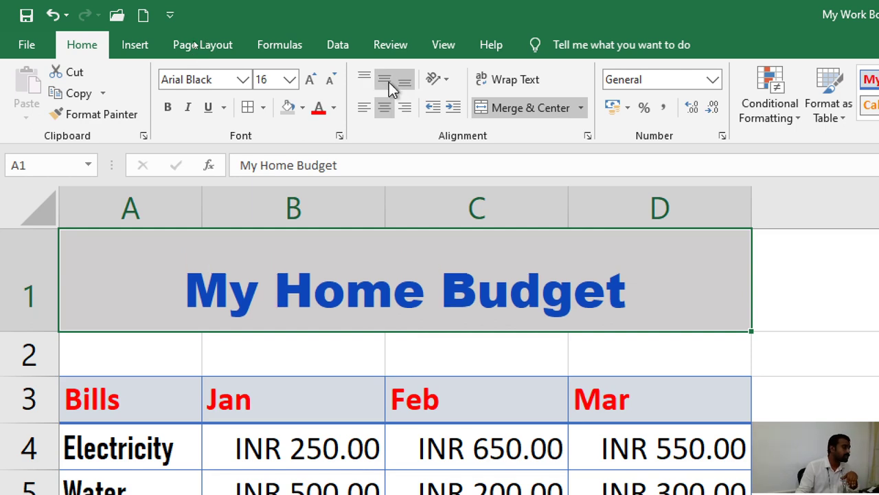
{"action": "left_click", "coordinate": [388, 86]}
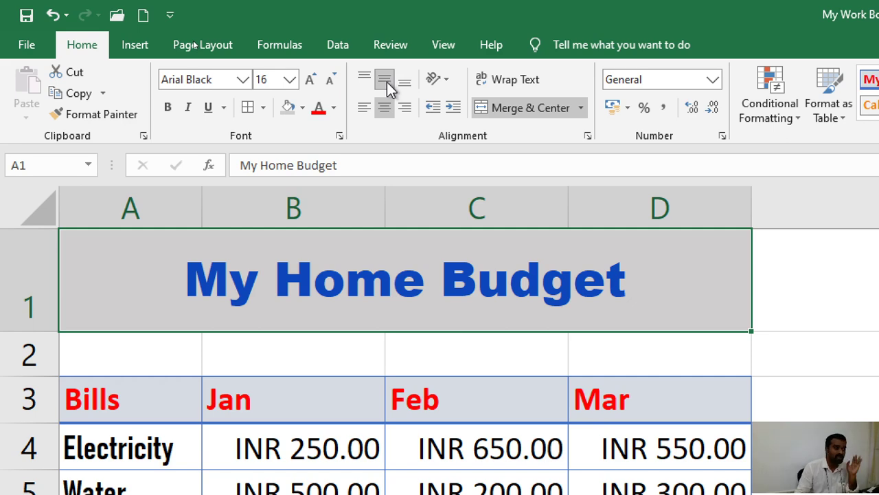
Make row 3 slightly taller and tilt the Jan header in B3 diagonally
{"action": "scroll", "coordinate": [343, 350], "scroll_direction": "down", "scroll_amount": 1}
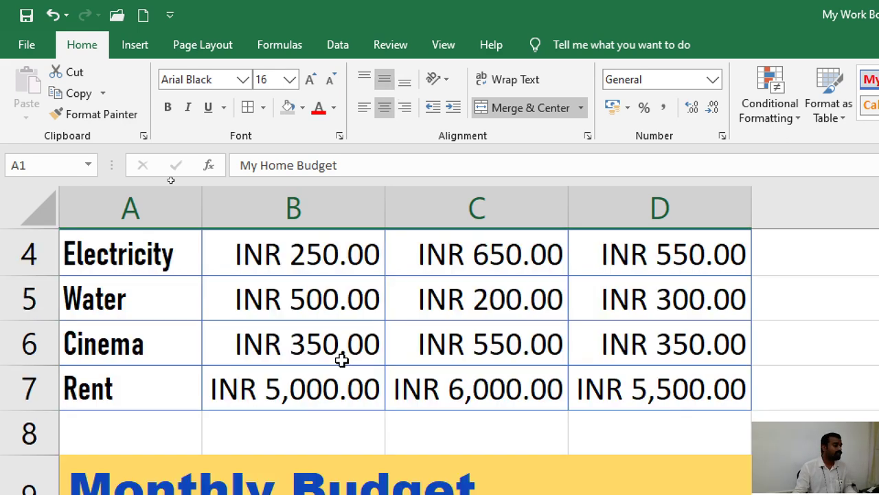
{"action": "scroll", "coordinate": [342, 360], "scroll_direction": "up", "scroll_amount": 1}
{"action": "scroll", "coordinate": [341, 360], "scroll_direction": "up", "scroll_amount": 1}
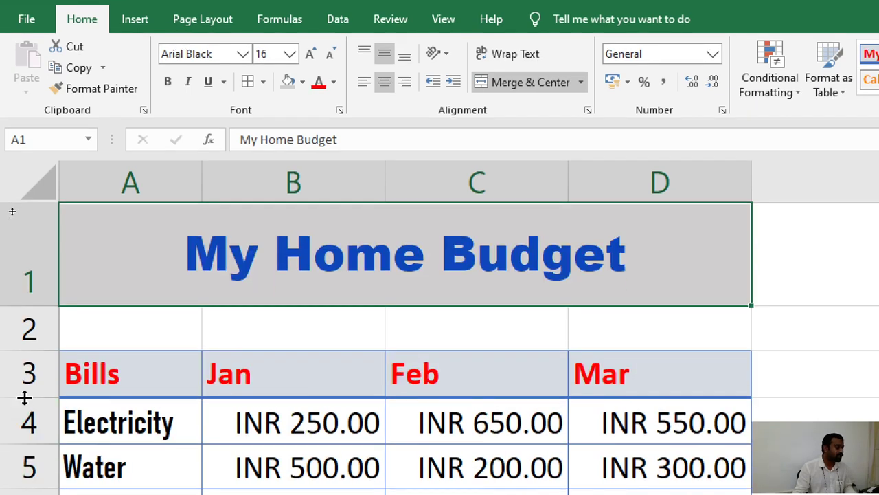
{"action": "left_click_drag", "start_coordinate": [24, 397], "coordinate": [24, 430]}
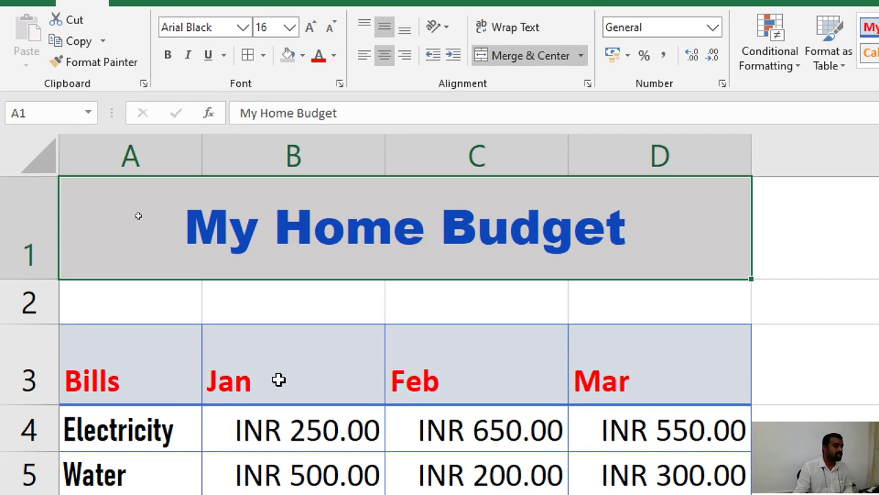
{"action": "left_click", "coordinate": [275, 404]}
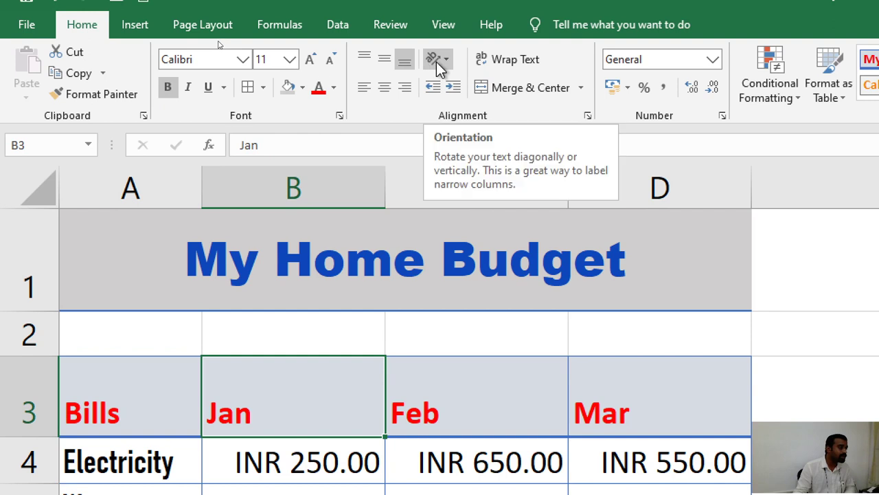
{"action": "left_click", "coordinate": [448, 62]}
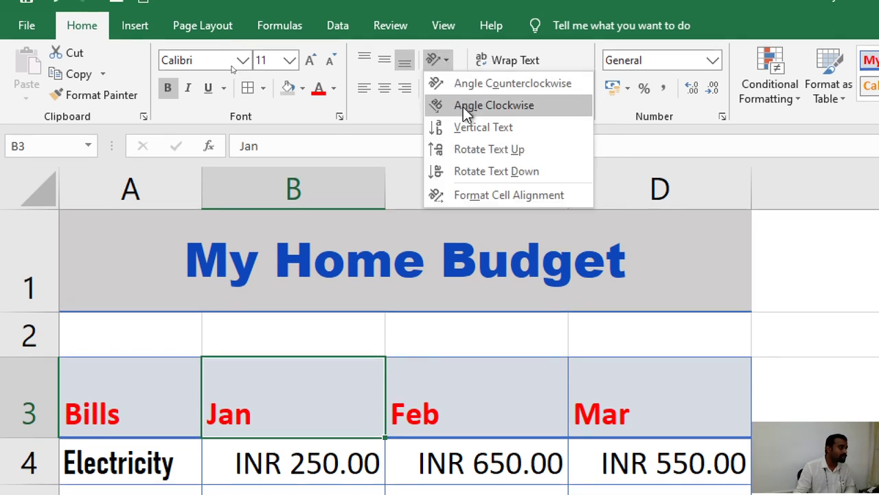
{"action": "left_click", "coordinate": [471, 196]}
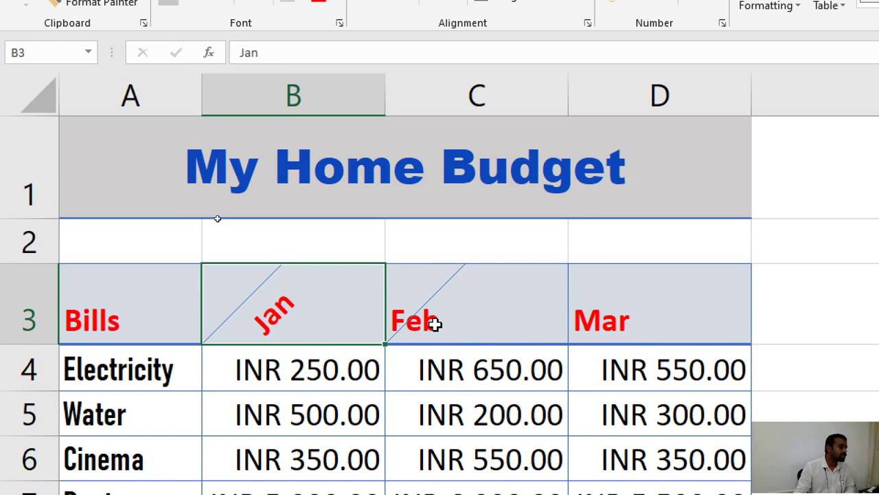
Stack the Feb header in C3 vertically and enlarge row 3 to show it fully
{"action": "left_click", "coordinate": [435, 325]}
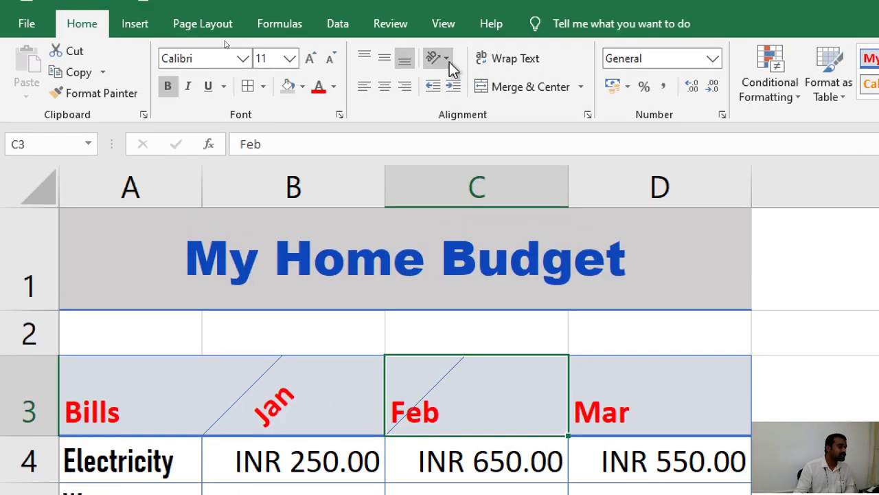
{"action": "left_click", "coordinate": [446, 61]}
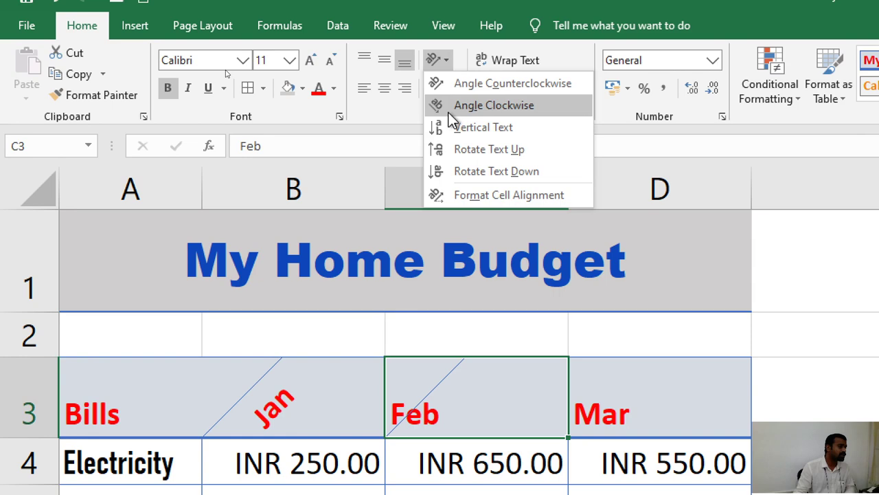
{"action": "left_click", "coordinate": [454, 127]}
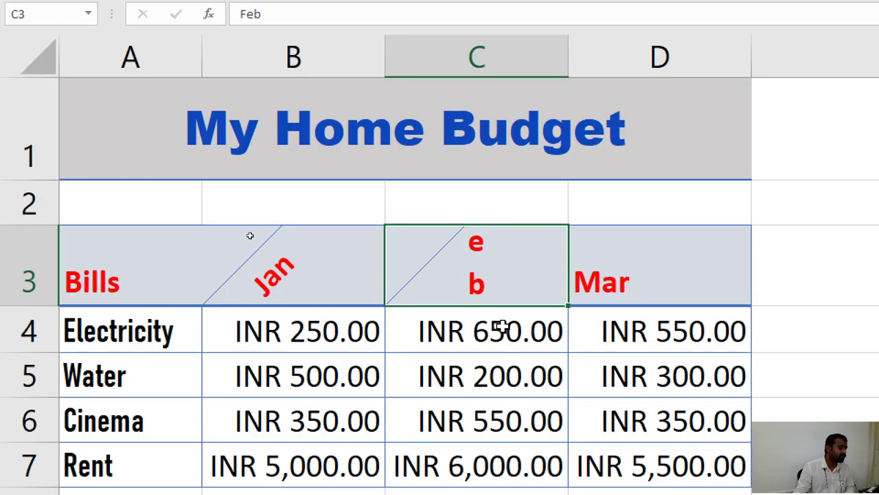
{"action": "left_click_drag", "start_coordinate": [16, 219], "coordinate": [36, 220]}
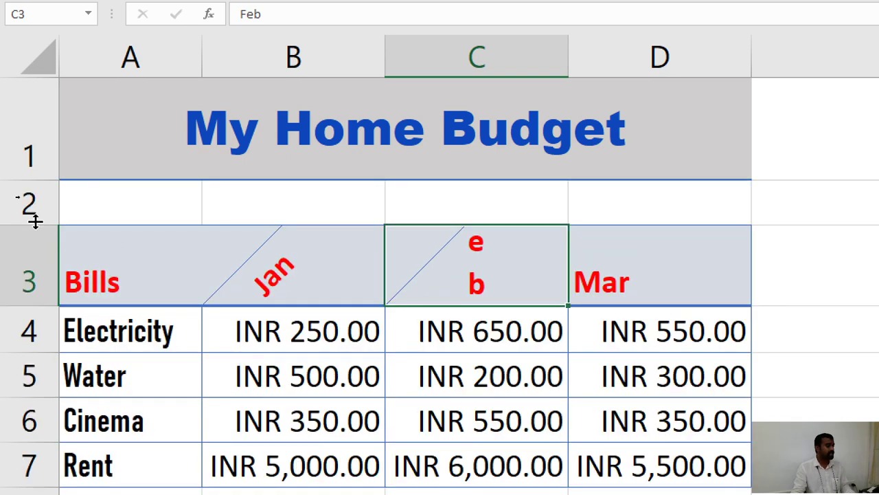
{"action": "left_click_drag", "start_coordinate": [47, 306], "coordinate": [55, 370]}
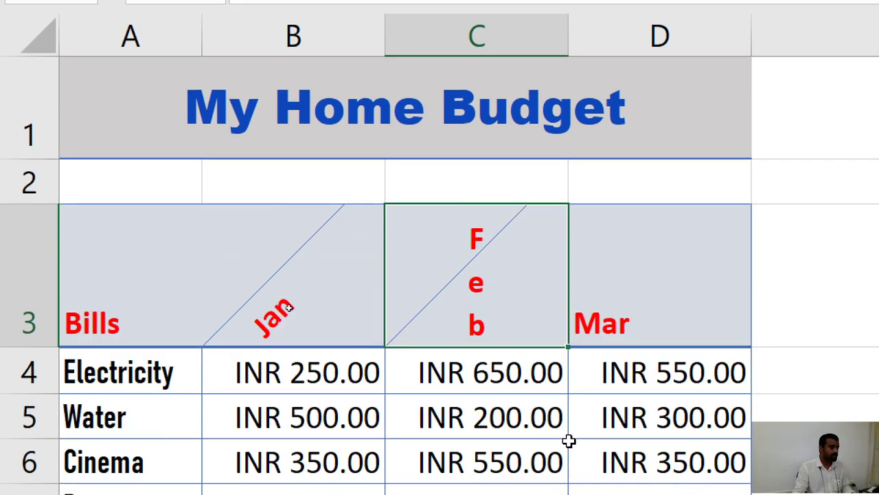
{"action": "left_click", "coordinate": [571, 440]}
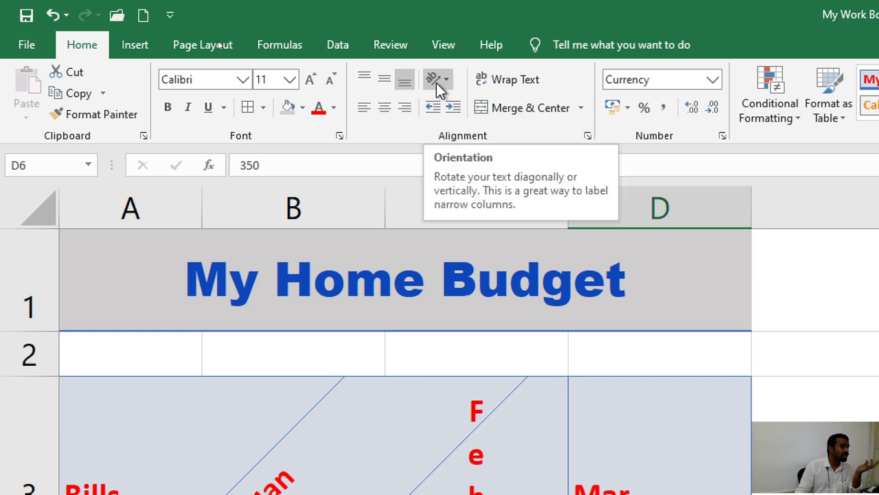
Left-align the merged title and align it to the top of cell A1
{"action": "left_click", "coordinate": [315, 293]}
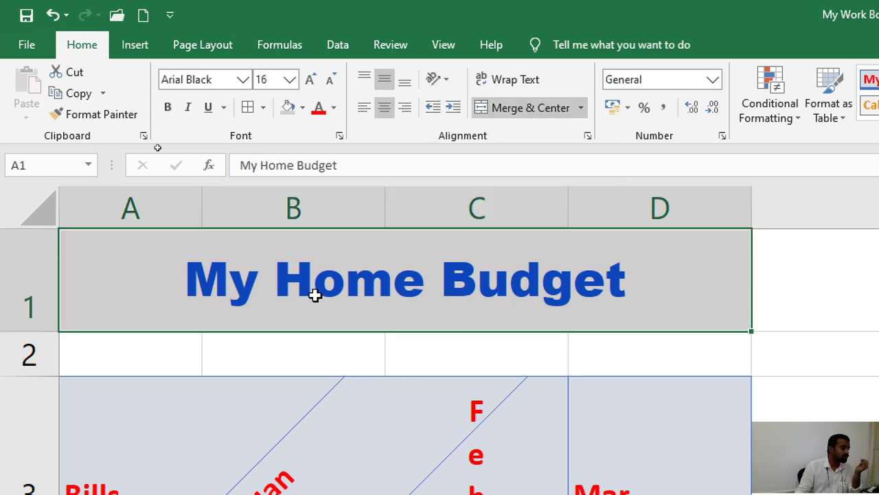
{"action": "left_click", "coordinate": [369, 111]}
{"action": "left_click", "coordinate": [370, 76]}
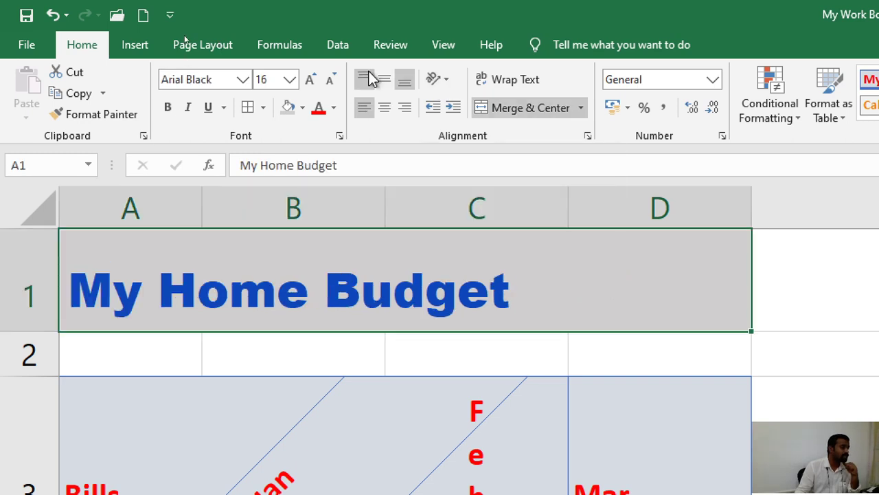
{"action": "left_click", "coordinate": [370, 77]}
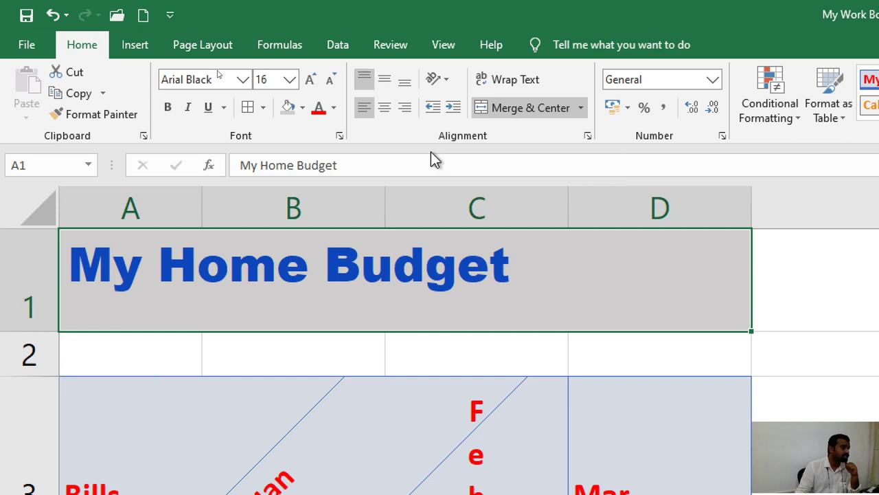
Indent the title several steps right, then decrease the indent back to the left edge
{"action": "left_click", "coordinate": [450, 110]}
{"action": "left_click", "coordinate": [434, 112]}
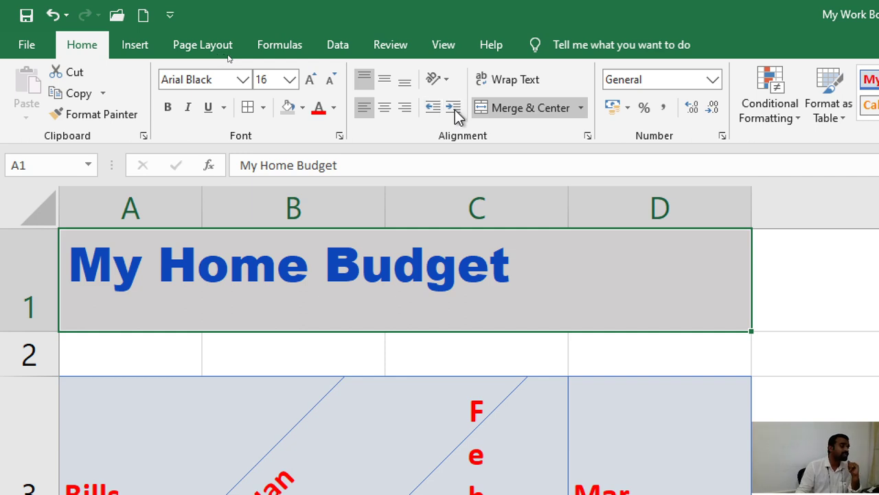
{"action": "left_click", "coordinate": [453, 107]}
{"action": "left_click", "coordinate": [453, 108]}
{"action": "left_click", "coordinate": [454, 108]}
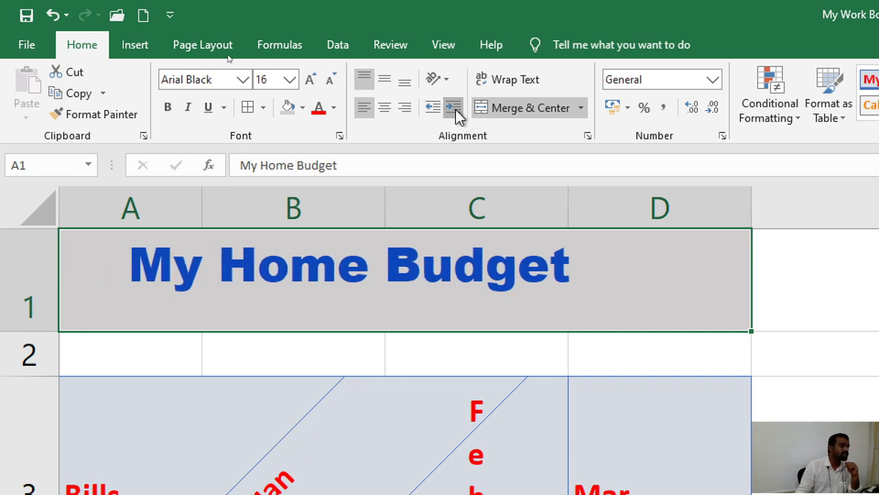
{"action": "left_click", "coordinate": [454, 108]}
{"action": "left_click", "coordinate": [453, 108]}
{"action": "left_click", "coordinate": [453, 108]}
{"action": "left_click", "coordinate": [453, 108]}
{"action": "left_click", "coordinate": [454, 108]}
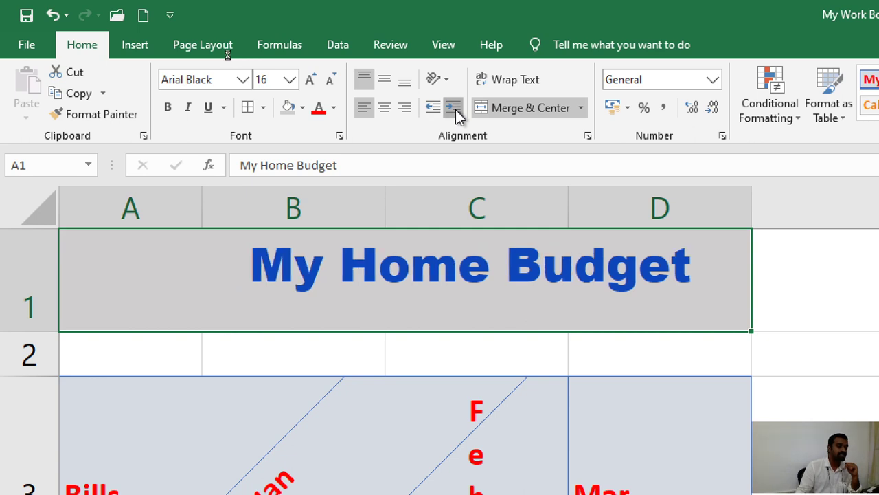
{"action": "left_click", "coordinate": [453, 107]}
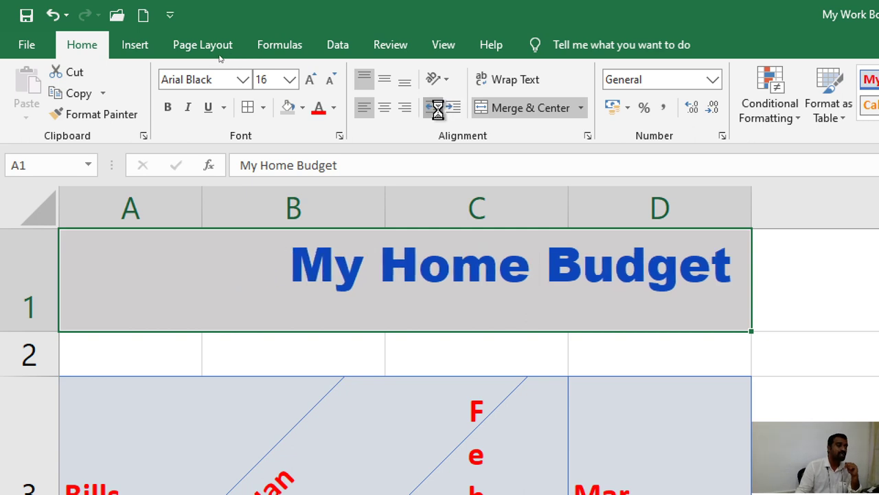
{"action": "left_click", "coordinate": [438, 108]}
{"action": "left_click", "coordinate": [439, 111]}
{"action": "left_click", "coordinate": [439, 113]}
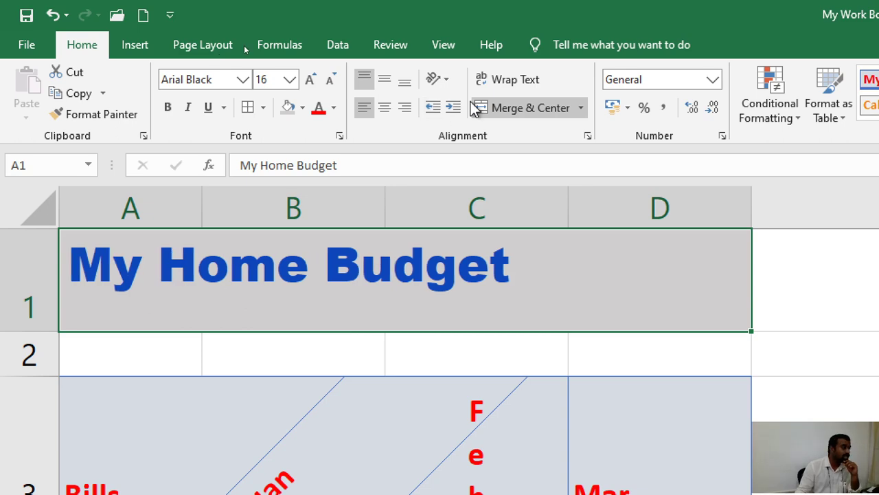
{"action": "scroll", "coordinate": [455, 234], "scroll_direction": "down", "scroll_amount": 1}
{"action": "scroll", "coordinate": [456, 235], "scroll_direction": "down", "scroll_amount": 1}
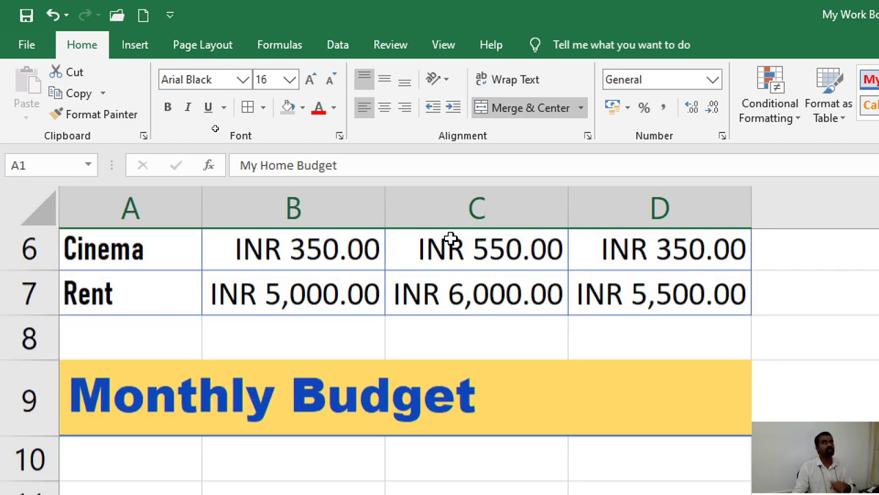
{"action": "scroll", "coordinate": [450, 237], "scroll_direction": "up", "scroll_amount": 2}
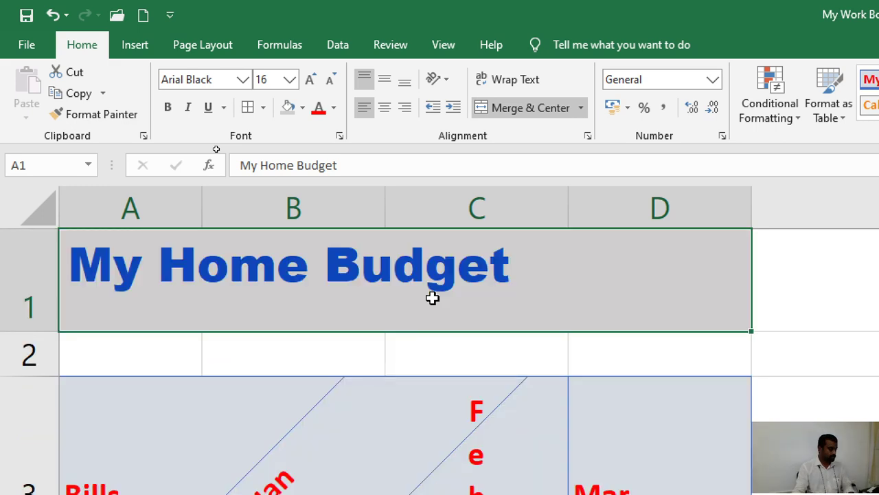
{"action": "scroll", "coordinate": [432, 298], "scroll_direction": "down", "scroll_amount": 1}
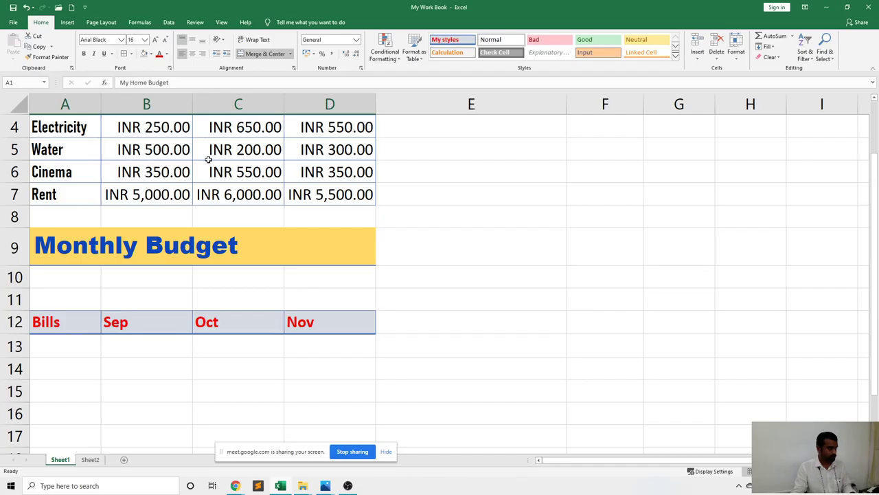
Clear the formatting from the Jan, Feb and Mar headers and autofit row 3's height
{"action": "scroll", "coordinate": [349, 376], "scroll_direction": "up", "scroll_amount": 2}
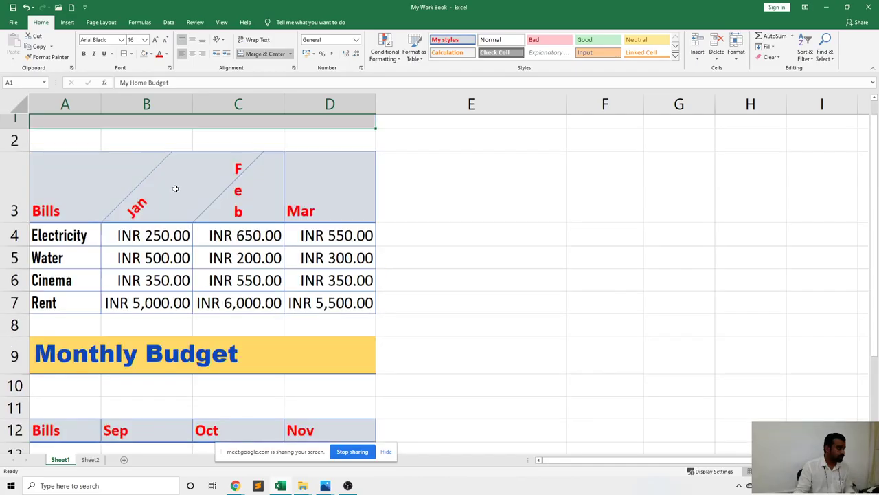
{"action": "left_click", "coordinate": [62, 229]}
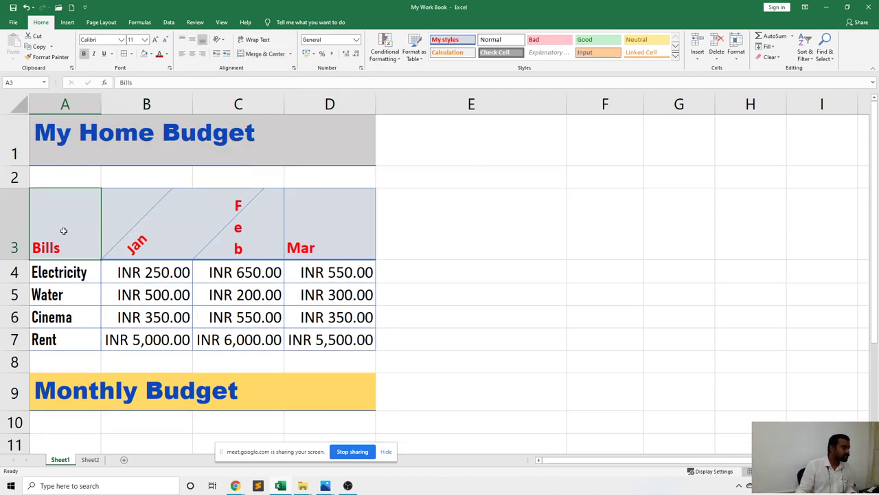
{"action": "left_click", "coordinate": [110, 229]}
{"action": "left_click_drag", "start_coordinate": [112, 229], "coordinate": [298, 236]}
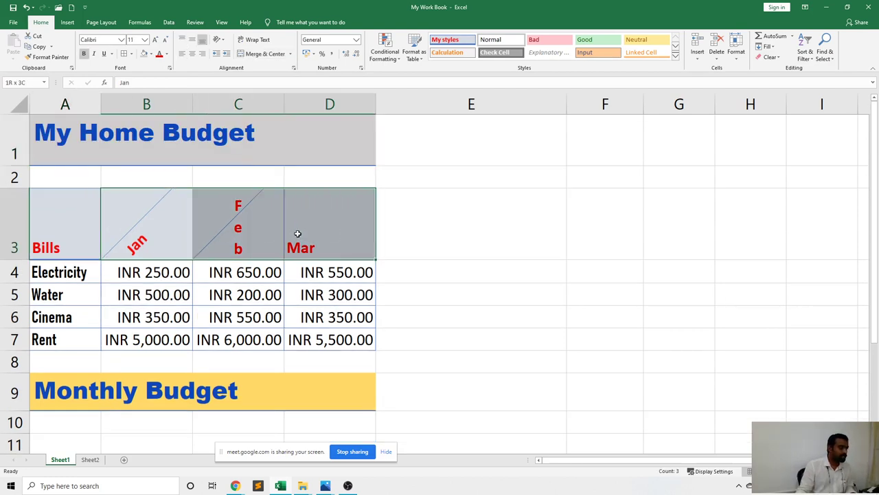
{"action": "left_click", "coordinate": [770, 57]}
{"action": "left_click", "coordinate": [782, 77]}
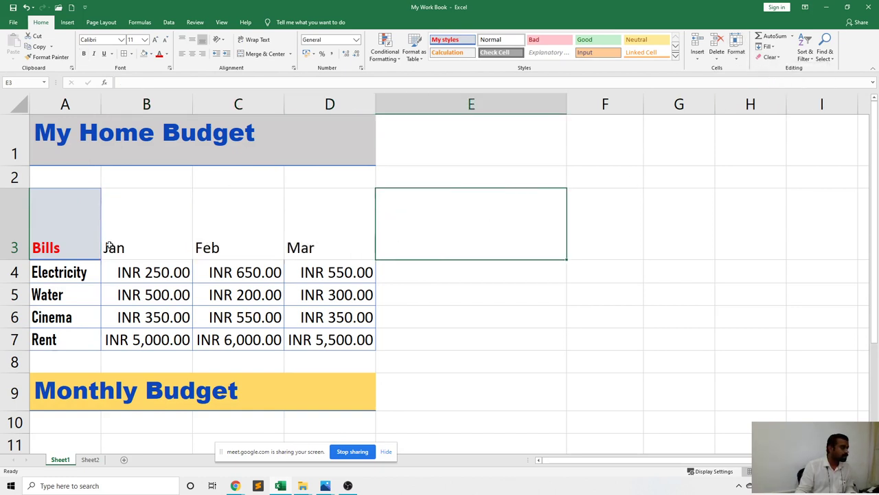
{"action": "left_click", "coordinate": [63, 244]}
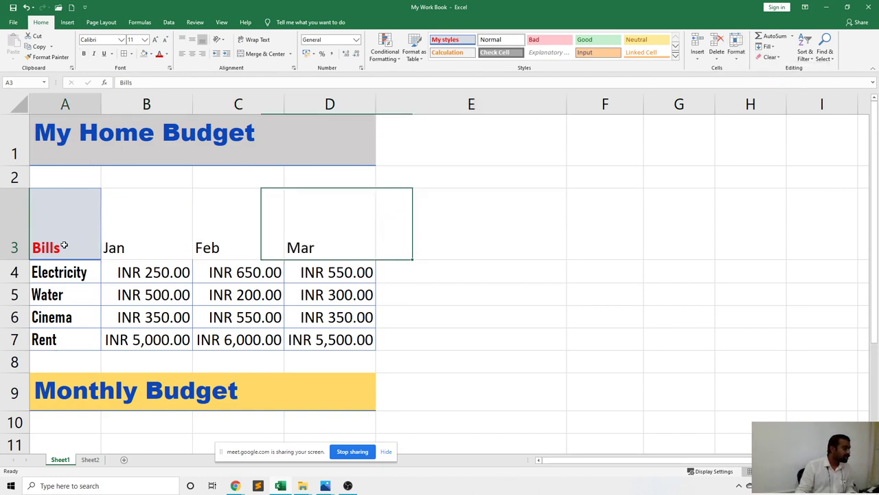
{"action": "double_click", "coordinate": [14, 258]}
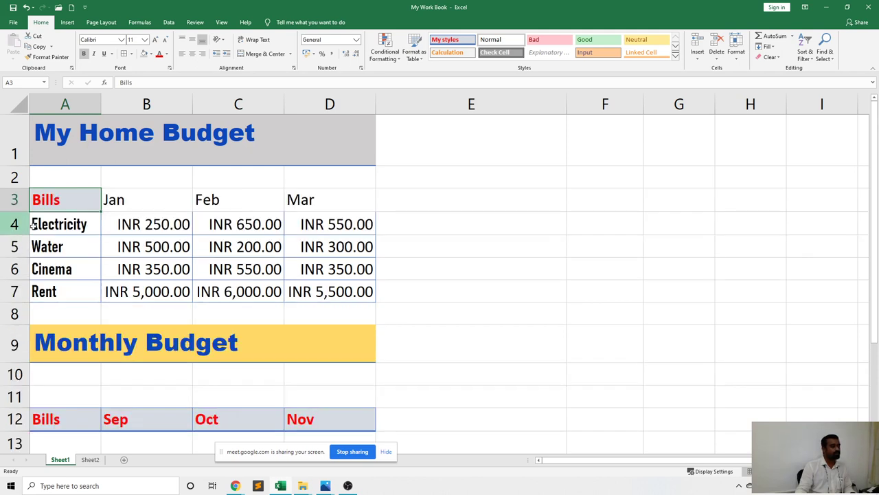
Change cell A3 to read 'Bills & customised formats'
{"action": "double_click", "coordinate": [63, 200]}
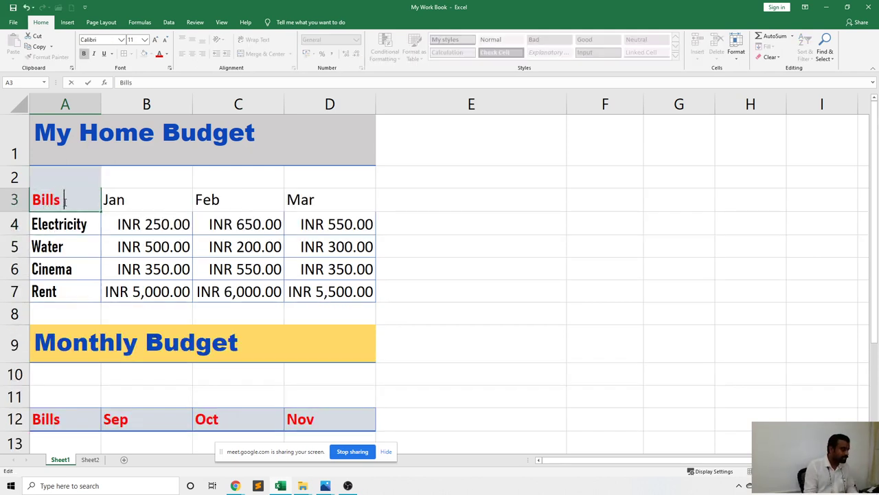
{"action": "type", "text": "&"}
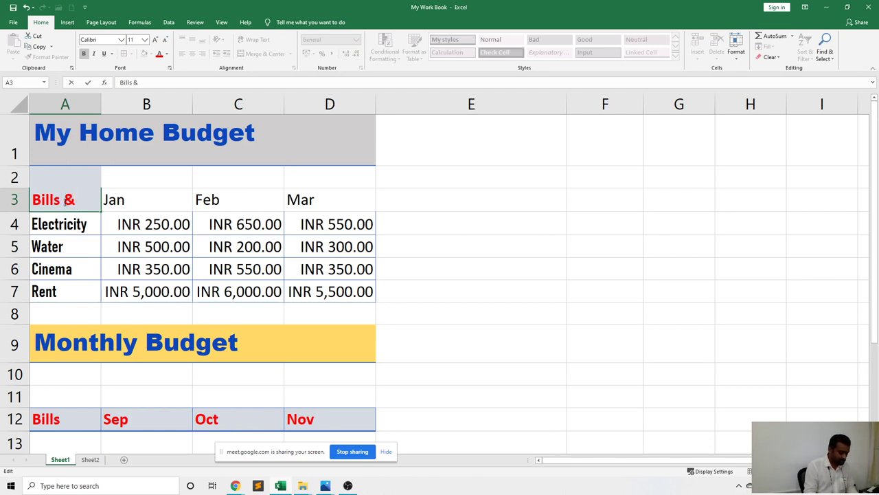
{"action": "type", "text": " custom"}
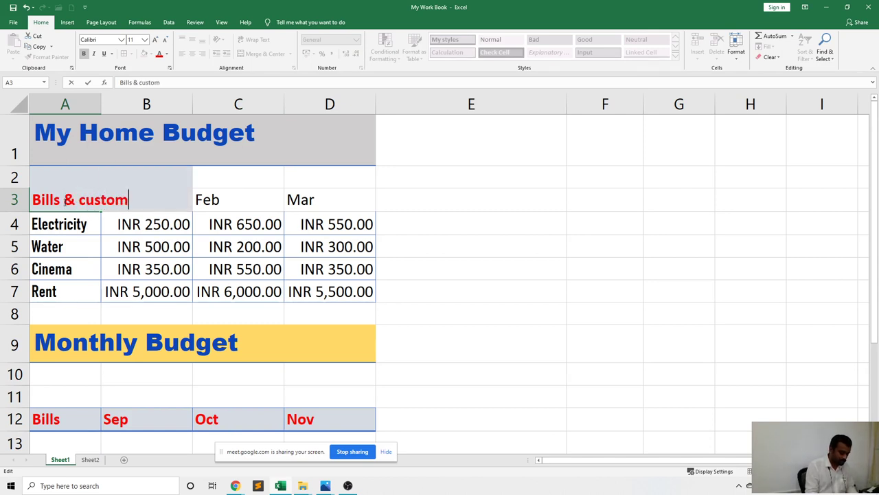
{"action": "type", "text": "ised"}
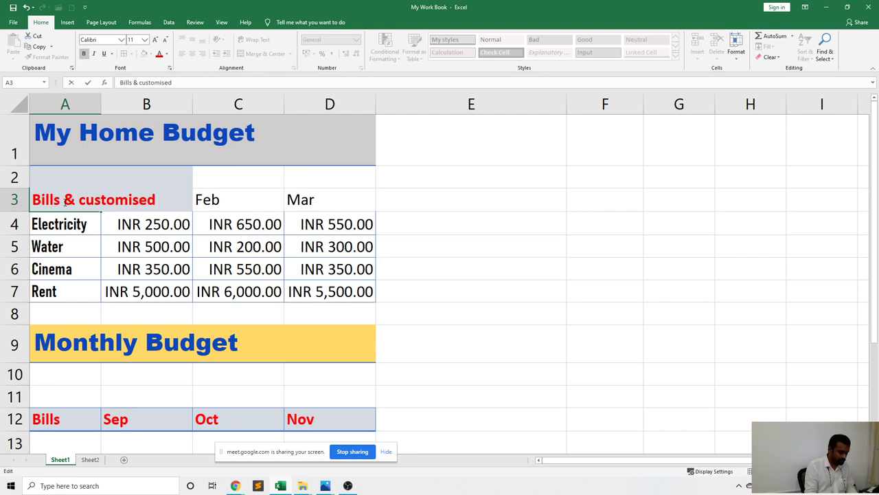
{"action": "type", "text": "formats"}
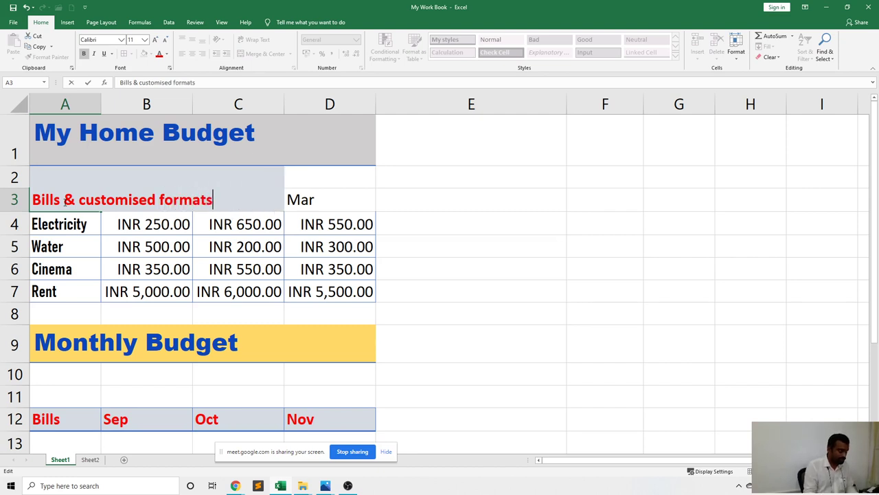
{"action": "left_click", "coordinate": [103, 233]}
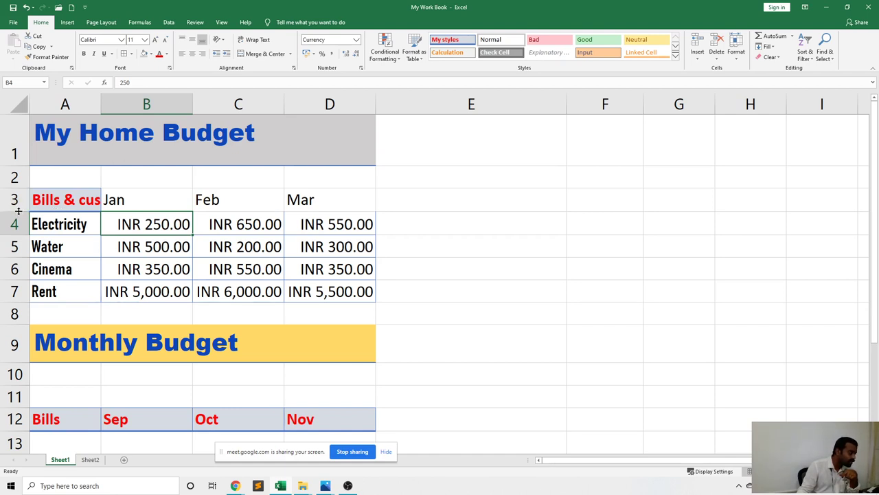
Make row 3 much taller and select the 'Bills & customised formats' cell A3
{"action": "left_click_drag", "start_coordinate": [19, 211], "coordinate": [11, 260]}
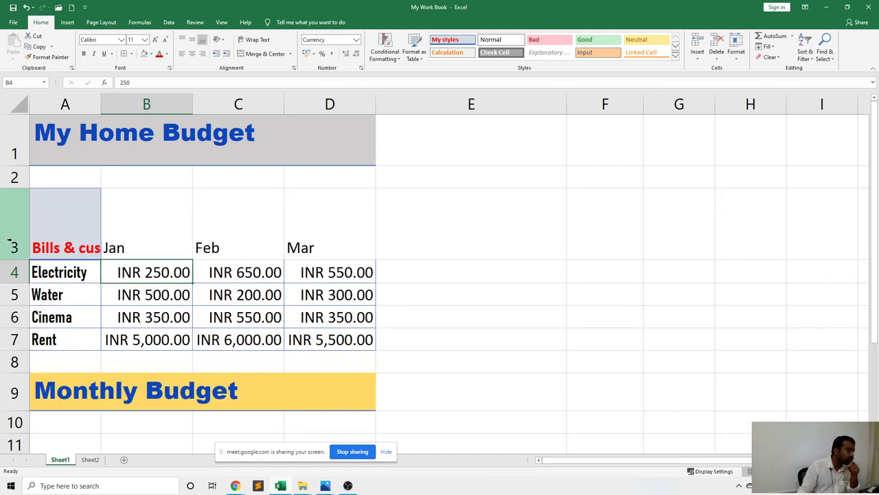
{"action": "left_click", "coordinate": [82, 288]}
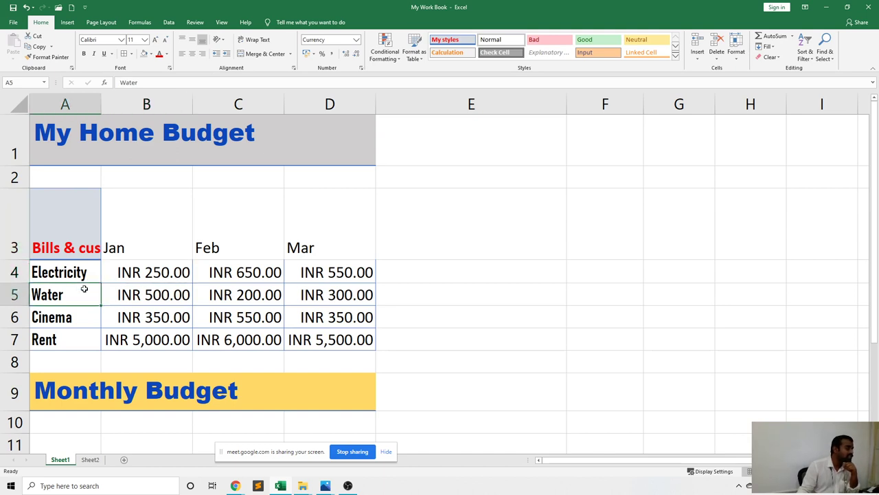
{"action": "left_click", "coordinate": [71, 249]}
{"action": "left_click", "coordinate": [125, 308]}
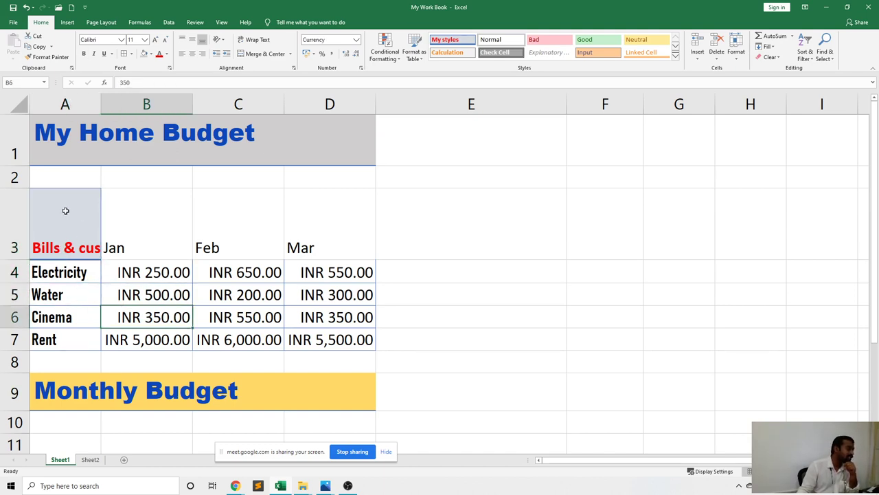
{"action": "left_click", "coordinate": [85, 252]}
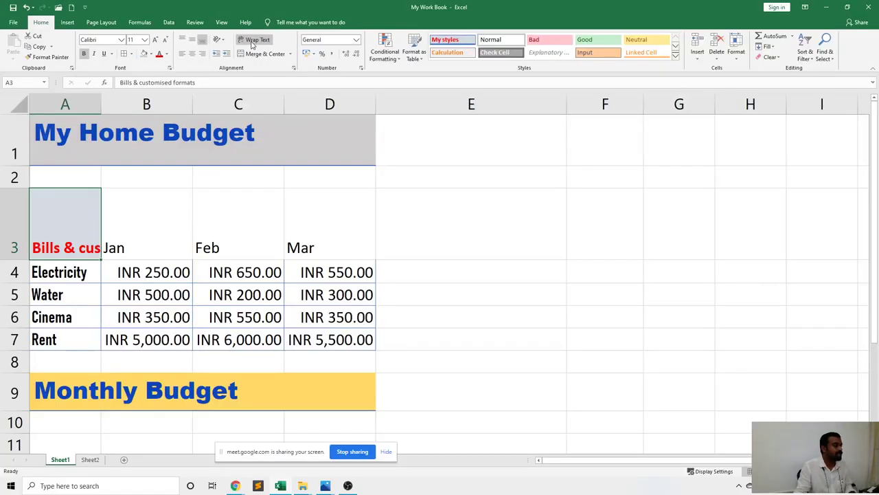
Wrap the A3 header text, enlarge row 3, then undo the last changes
{"action": "left_click", "coordinate": [252, 41]}
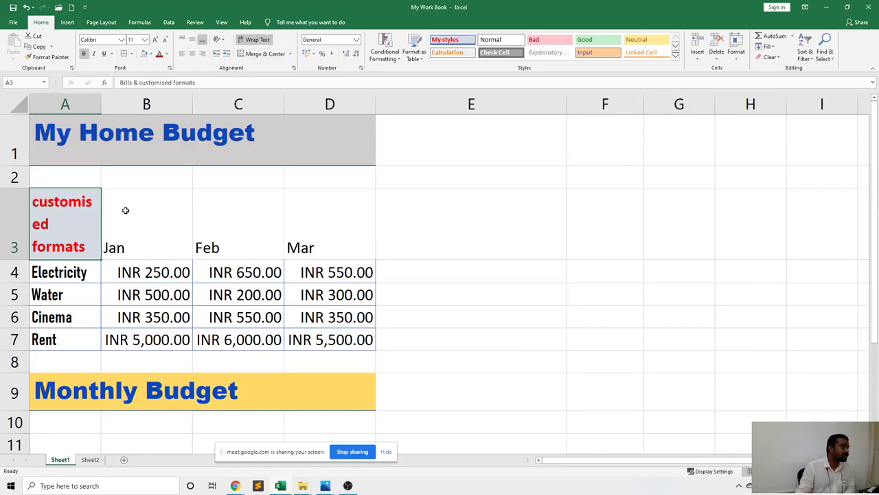
{"action": "left_click_drag", "start_coordinate": [23, 259], "coordinate": [28, 291]}
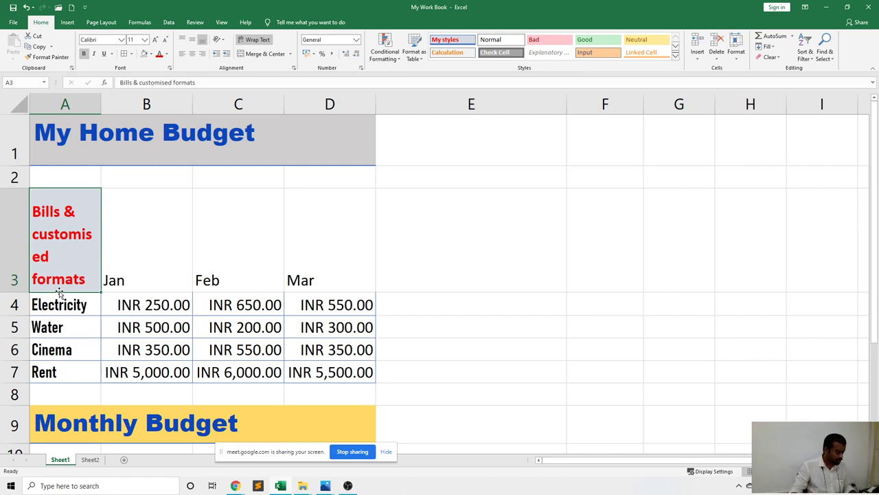
{"action": "key", "text": "ctrl+z"}
{"action": "key", "text": "ctrl+z"}
{"action": "key", "text": "ctrl+z"}
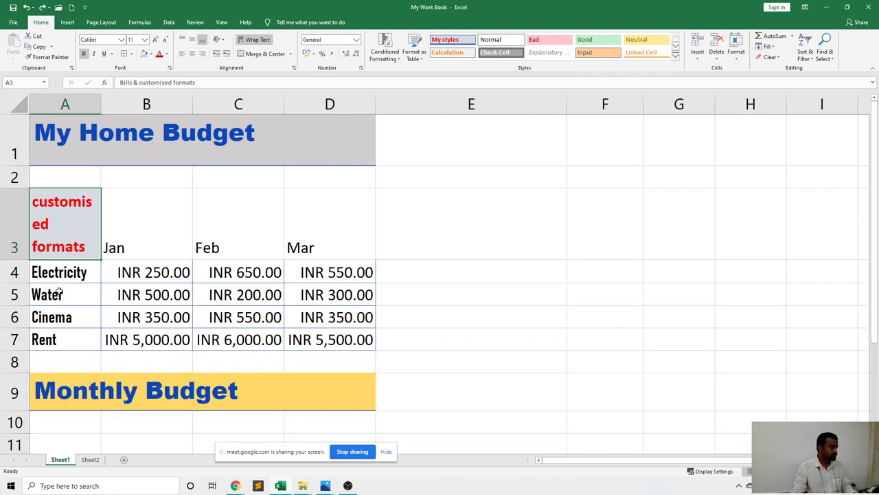
{"action": "key", "text": "ctrl+z"}
Add blue borders to header cells A3:D3, then autofit column A and undo it
{"action": "left_click", "coordinate": [131, 290]}
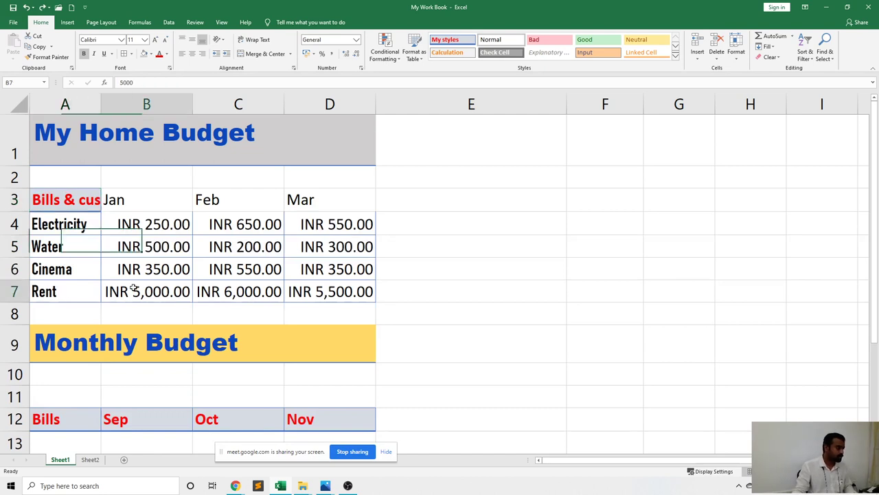
{"action": "left_click_drag", "start_coordinate": [88, 208], "coordinate": [339, 206]}
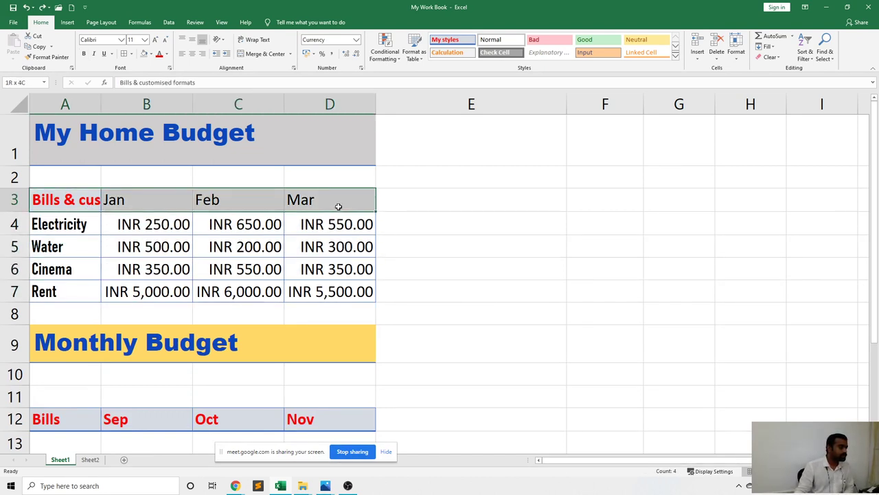
{"action": "left_click", "coordinate": [124, 54]}
{"action": "left_click", "coordinate": [182, 257]}
{"action": "left_click", "coordinate": [91, 297]}
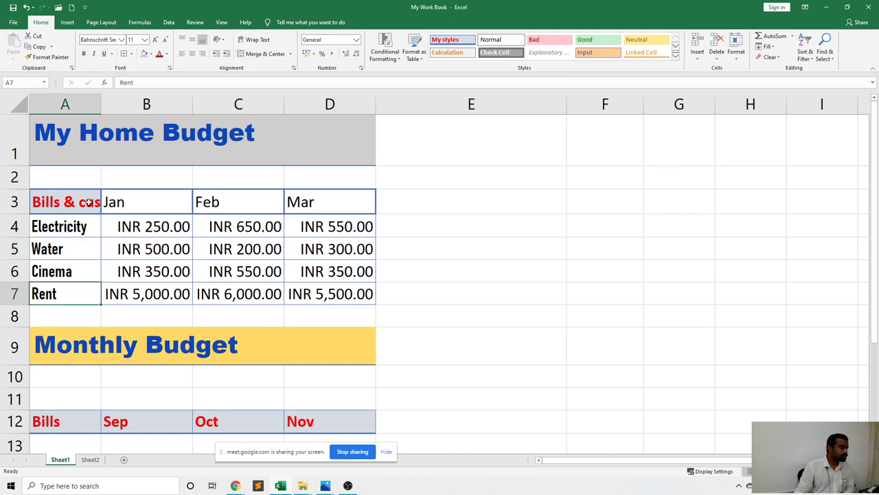
{"action": "double_click", "coordinate": [103, 107]}
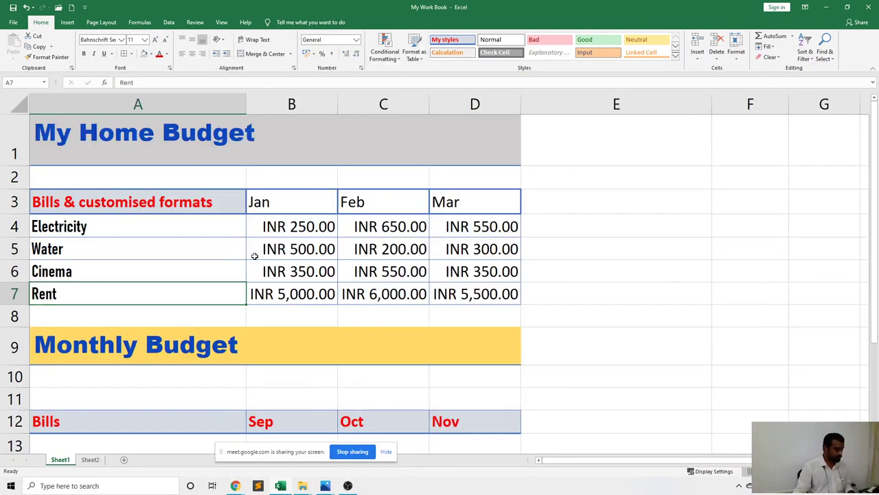
{"action": "key", "text": "ctrl+z"}
Edit A3 back to just 'Bills' and select the budget table from A3
{"action": "double_click", "coordinate": [77, 202]}
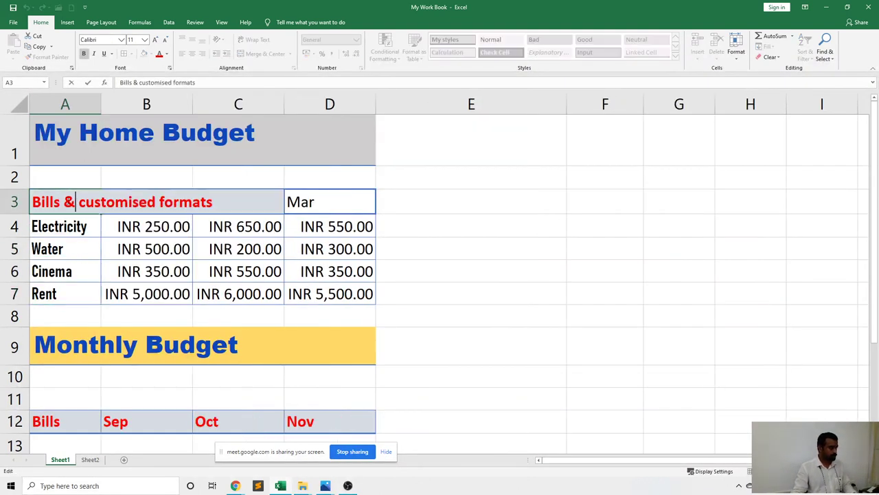
{"action": "left_click_drag", "start_coordinate": [65, 202], "coordinate": [220, 204]}
{"action": "key", "text": "BackSpace"}
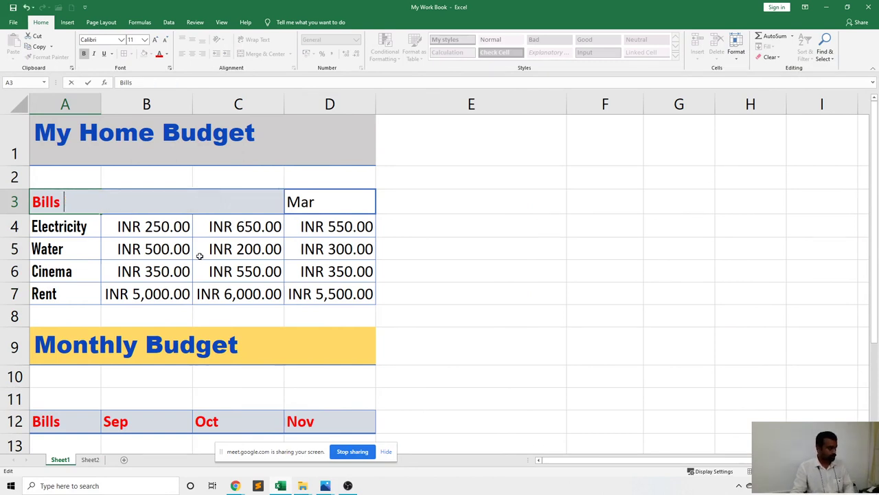
{"action": "left_click", "coordinate": [199, 254]}
{"action": "left_click", "coordinate": [103, 262]}
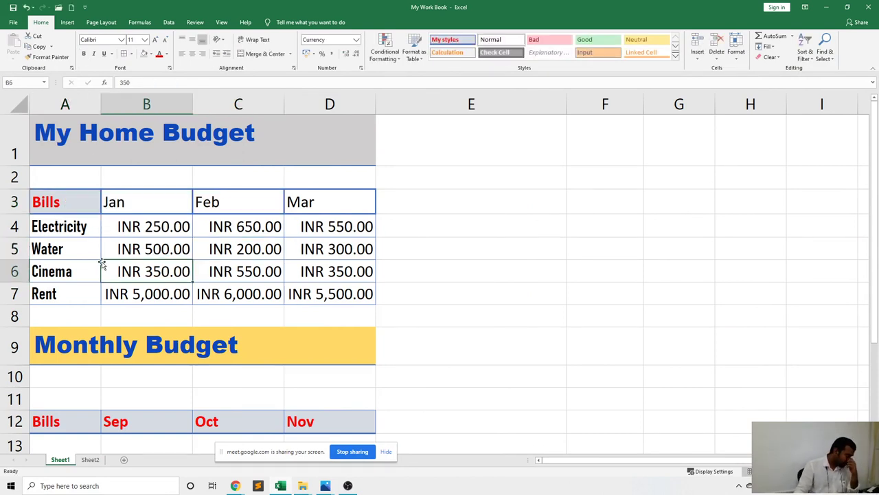
{"action": "left_click_drag", "start_coordinate": [71, 206], "coordinate": [289, 295]}
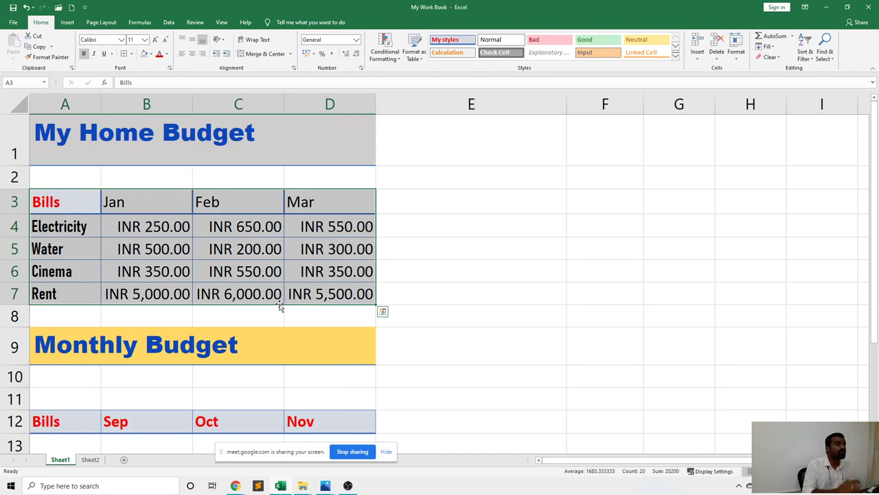
Copy the whole A3:D7 bills table, from the headers through the Rent row
{"action": "left_click", "coordinate": [444, 288]}
{"action": "left_click", "coordinate": [69, 202]}
{"action": "left_click_drag", "start_coordinate": [70, 202], "coordinate": [307, 293]}
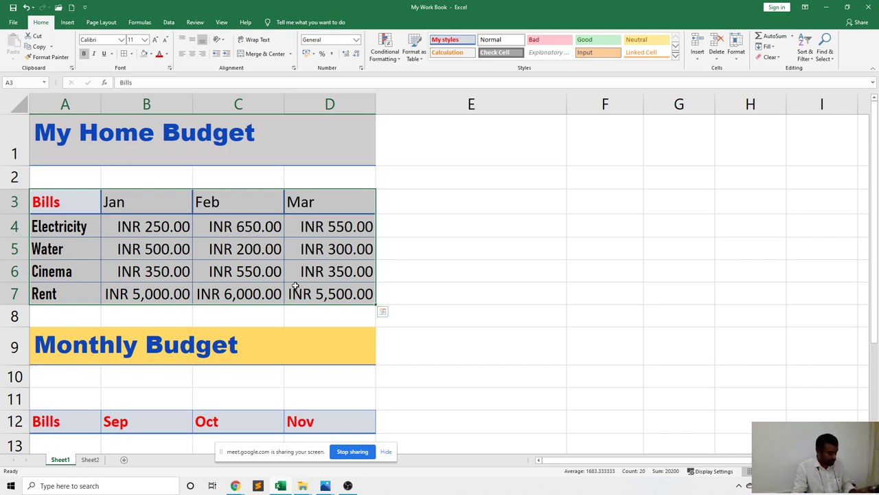
{"action": "right_click", "coordinate": [228, 250]}
{"action": "left_click", "coordinate": [247, 267]}
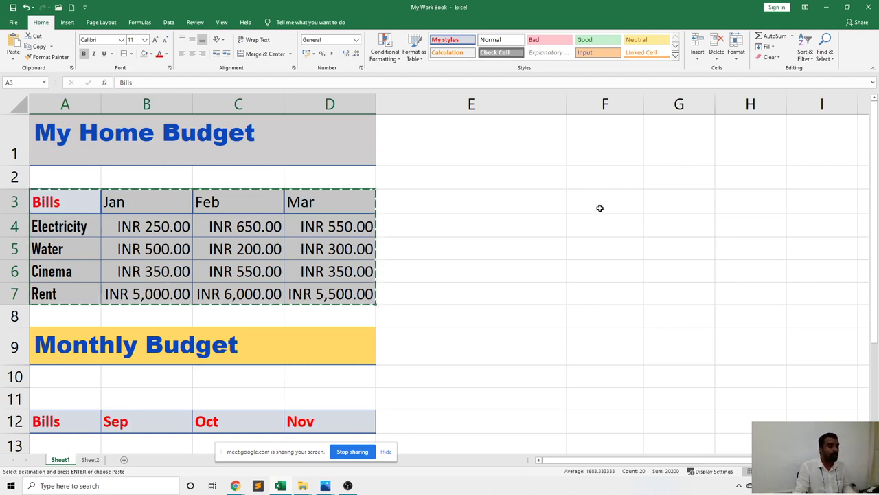
{"action": "left_click", "coordinate": [593, 175]}
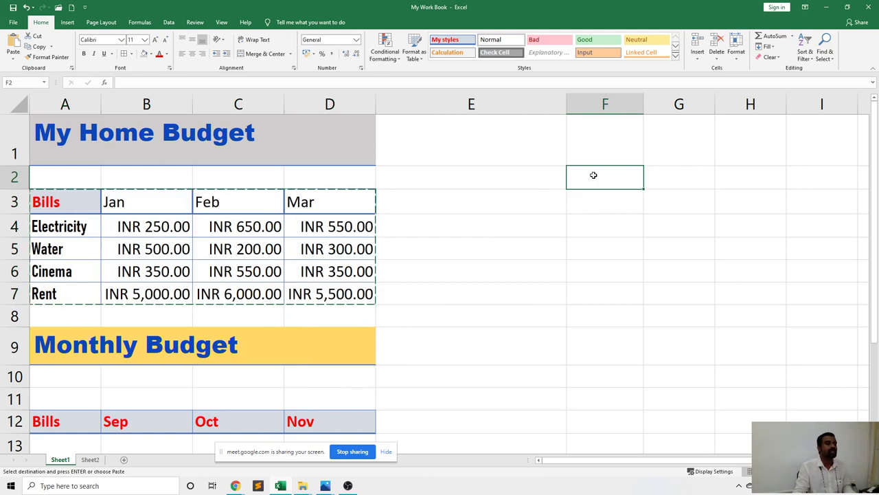
{"action": "right_click", "coordinate": [593, 175]}
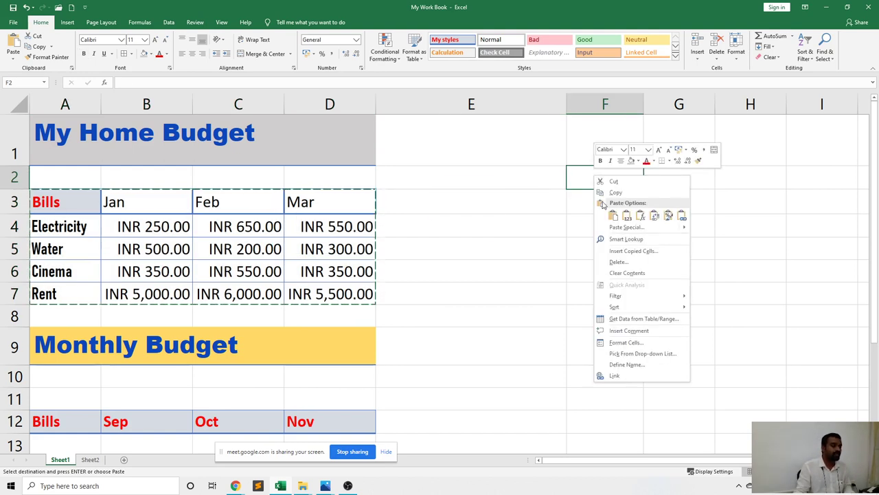
{"action": "left_click", "coordinate": [570, 171]}
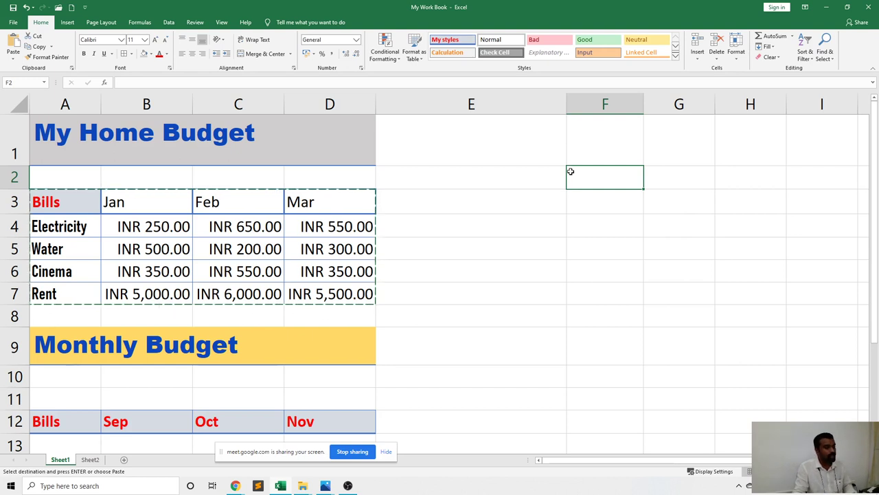
{"action": "right_click", "coordinate": [571, 172]}
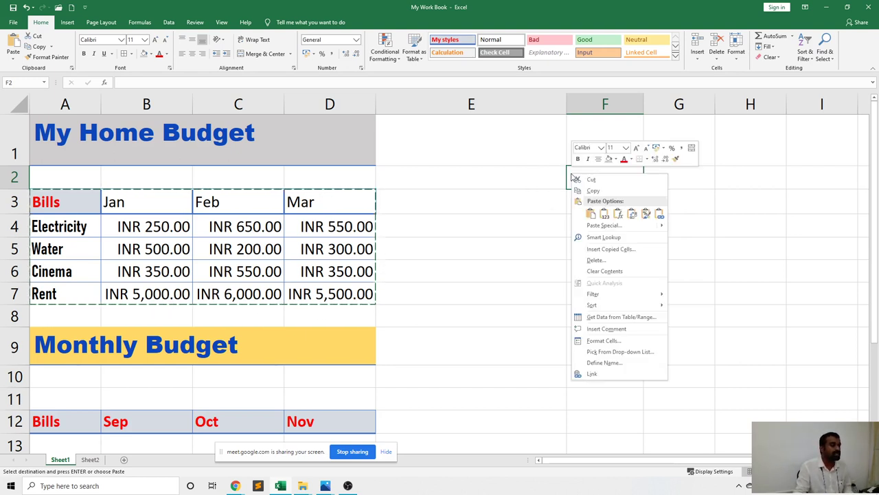
{"action": "left_click", "coordinate": [591, 213]}
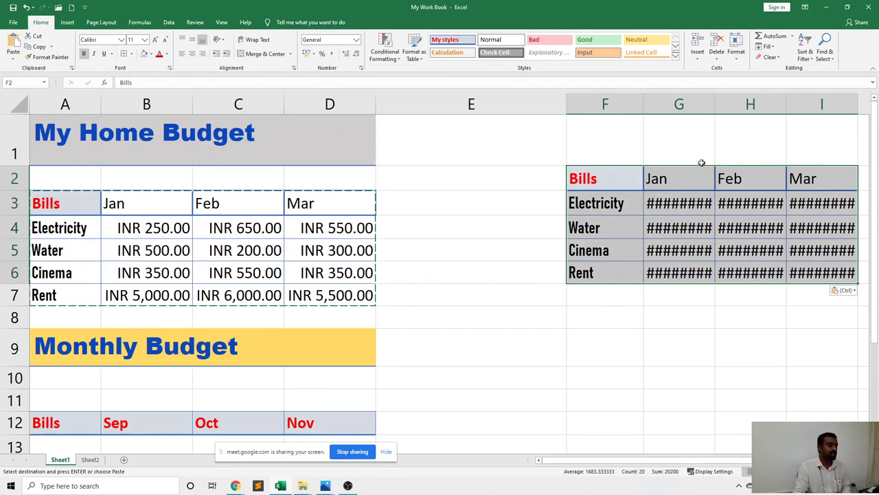
{"action": "left_click", "coordinate": [690, 302]}
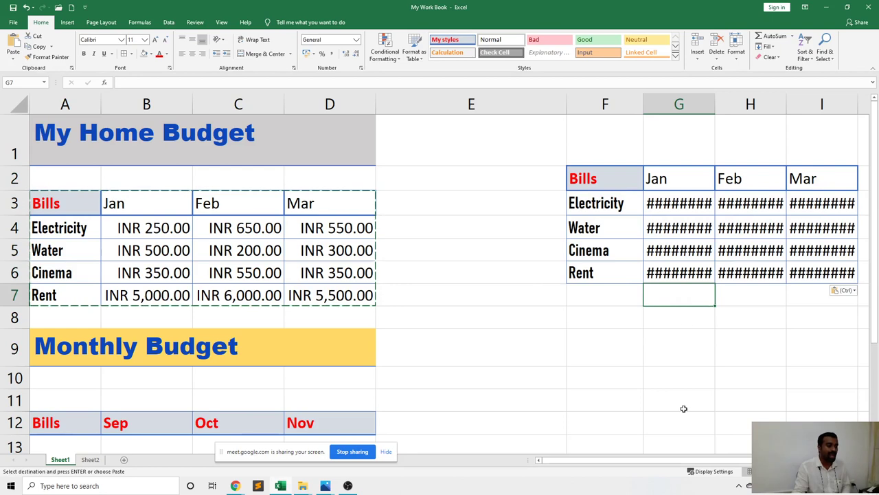
{"action": "left_click_drag", "start_coordinate": [687, 459], "coordinate": [717, 459]}
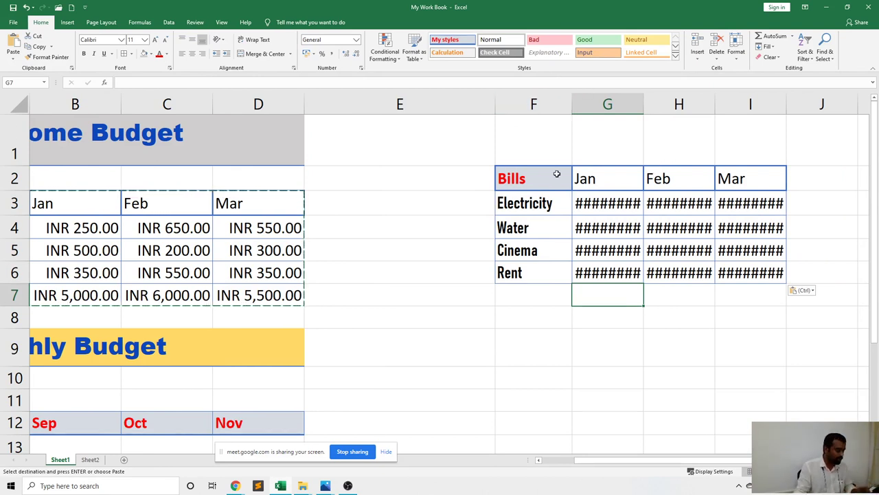
{"action": "key", "text": "ctrl+z"}
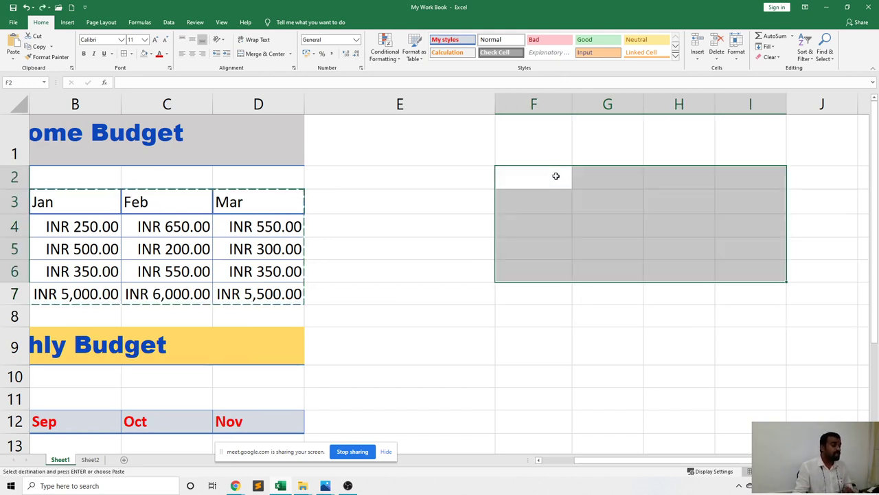
Paste only the values of the budget table into F2, without formatting or borders
{"action": "left_click", "coordinate": [542, 222]}
{"action": "left_click", "coordinate": [536, 199]}
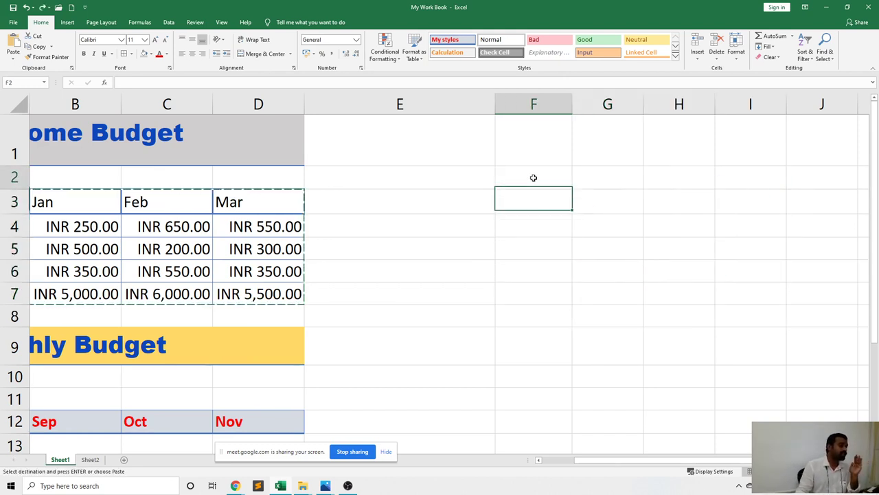
{"action": "left_click", "coordinate": [533, 177]}
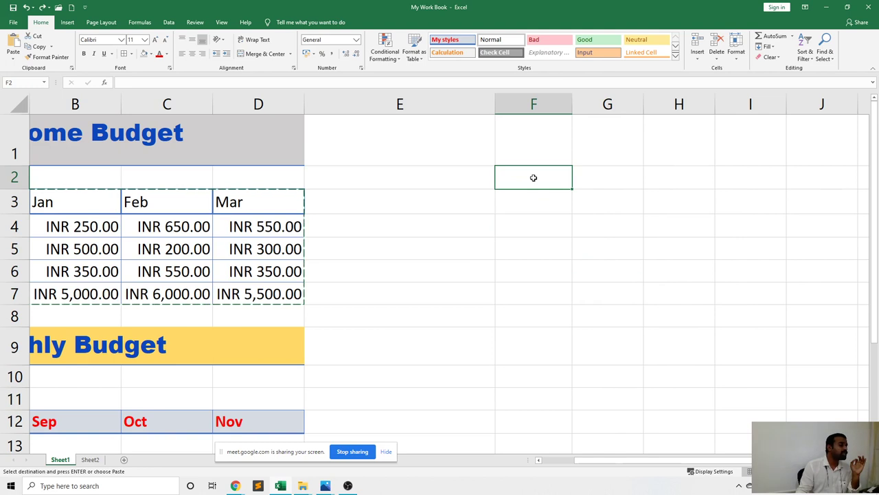
{"action": "right_click", "coordinate": [533, 178]}
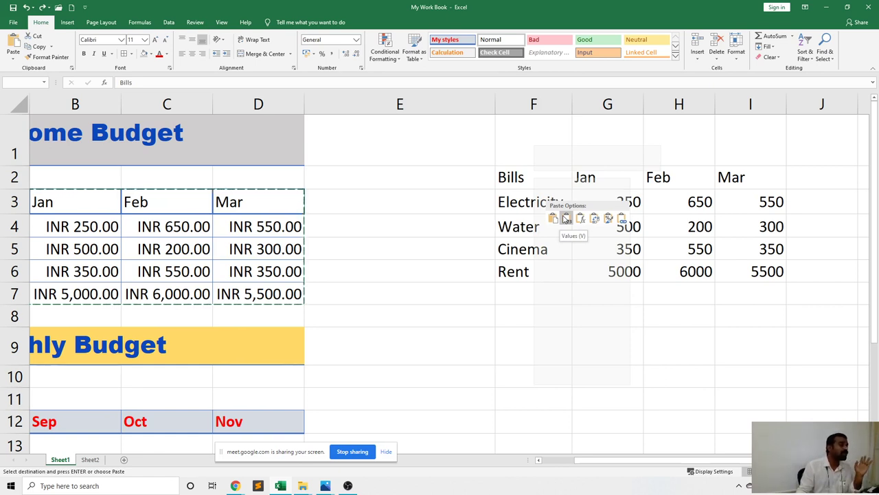
{"action": "left_click", "coordinate": [566, 218]}
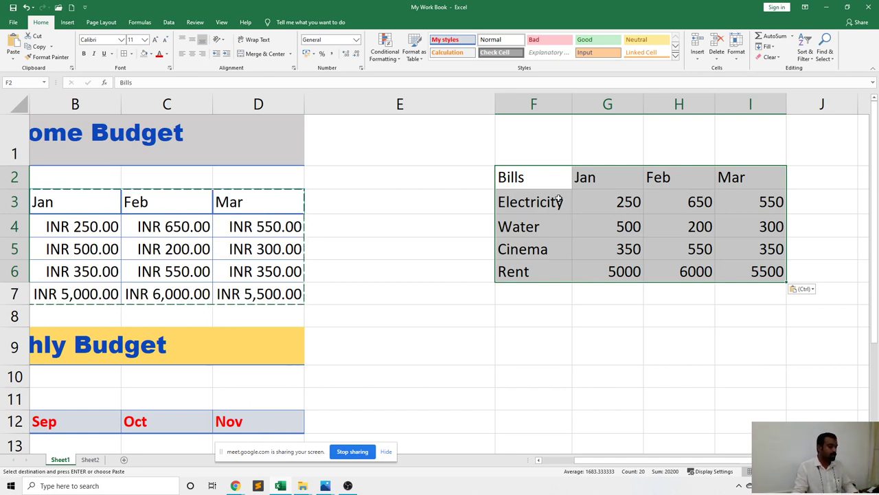
Check the paste options menu, then clear the pasted values from F2:I6
{"action": "key", "text": "ctrl"}
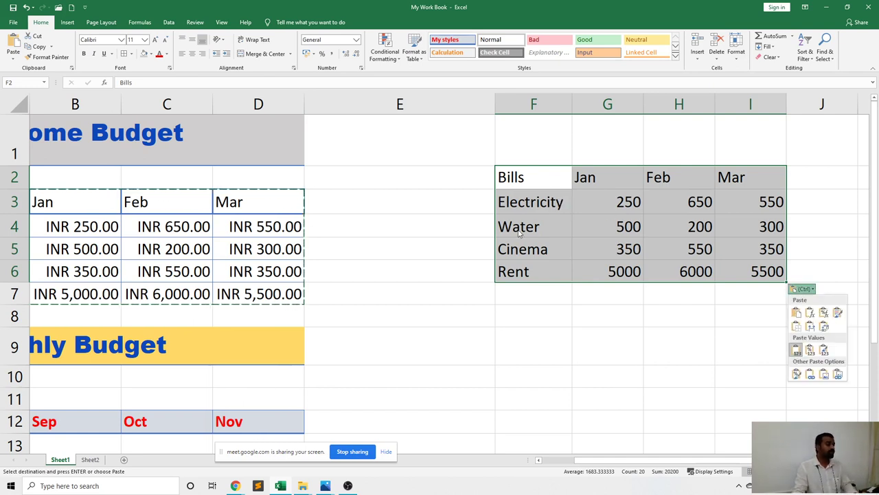
{"action": "key", "text": "Escape"}
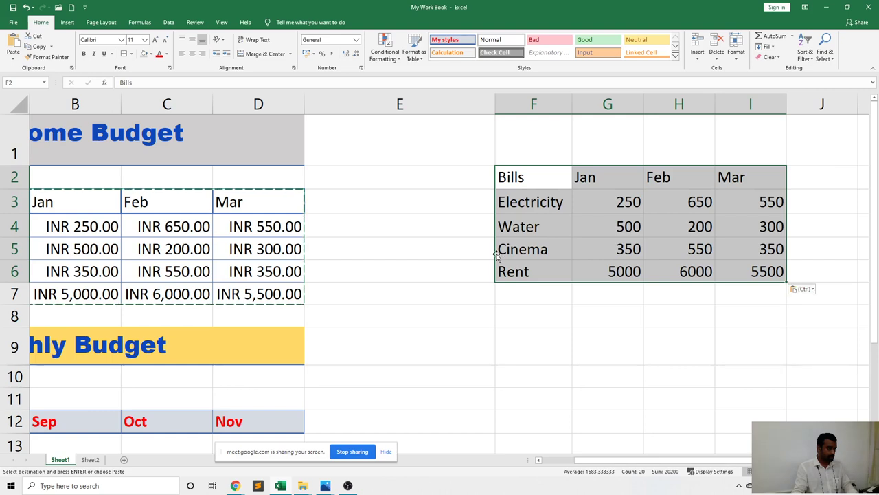
{"action": "key", "text": "Delete"}
{"action": "left_click", "coordinate": [450, 255]}
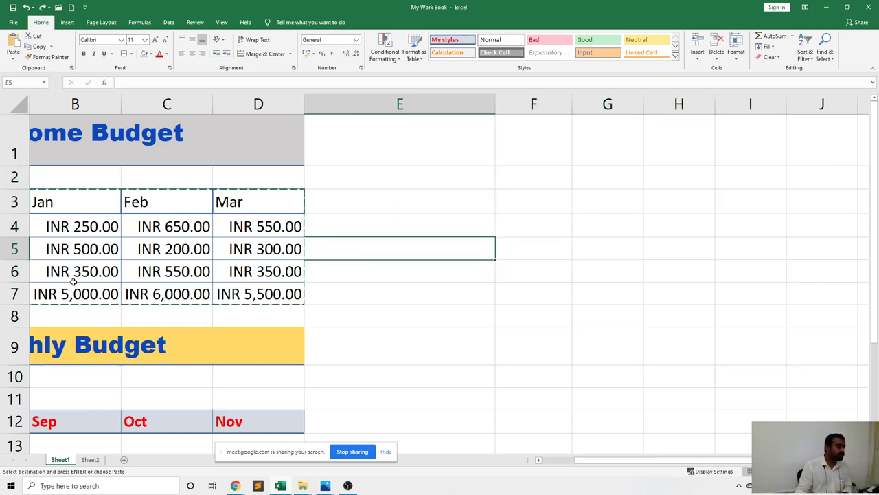
{"action": "left_click_drag", "start_coordinate": [599, 465], "coordinate": [548, 464]}
{"action": "left_click_drag", "start_coordinate": [237, 253], "coordinate": [346, 294]}
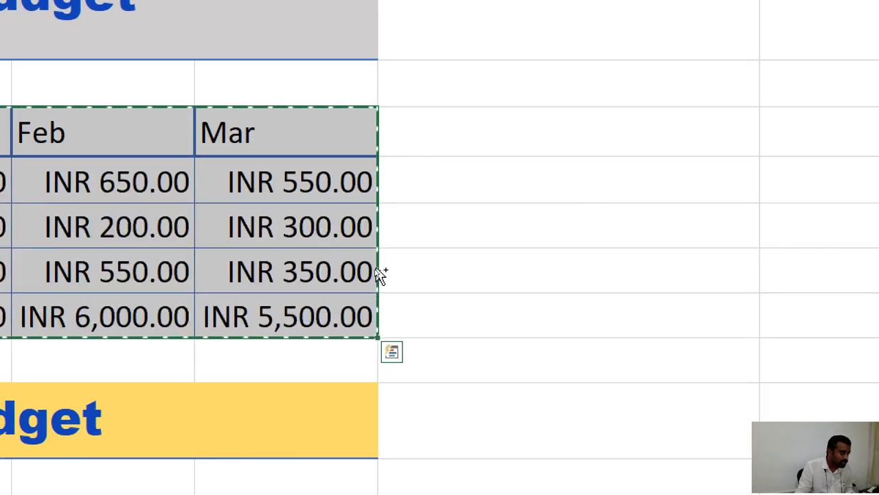
{"action": "key", "text": "ctrl+q"}
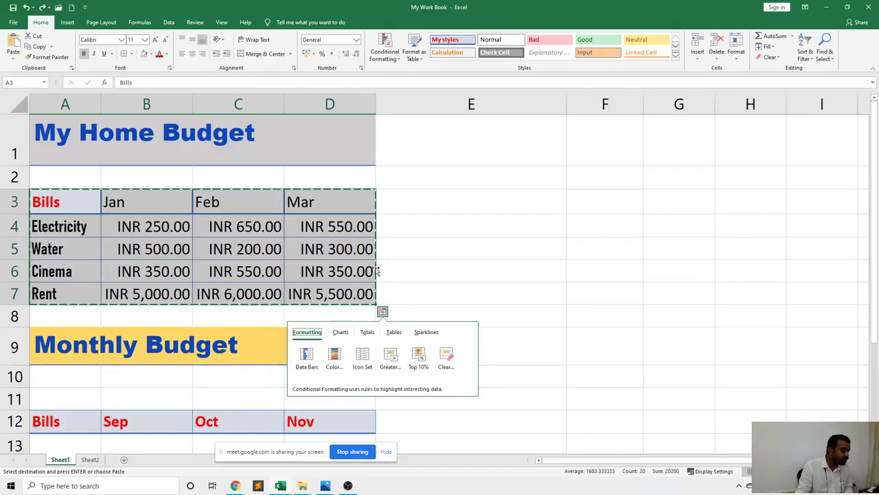
{"action": "left_click_drag", "start_coordinate": [376, 270], "coordinate": [789, 254]}
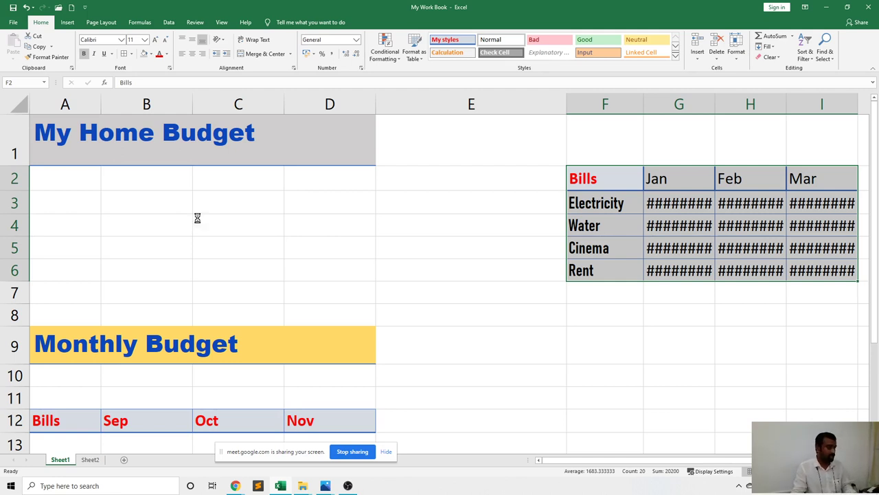
{"action": "key", "text": "ctrl+z"}
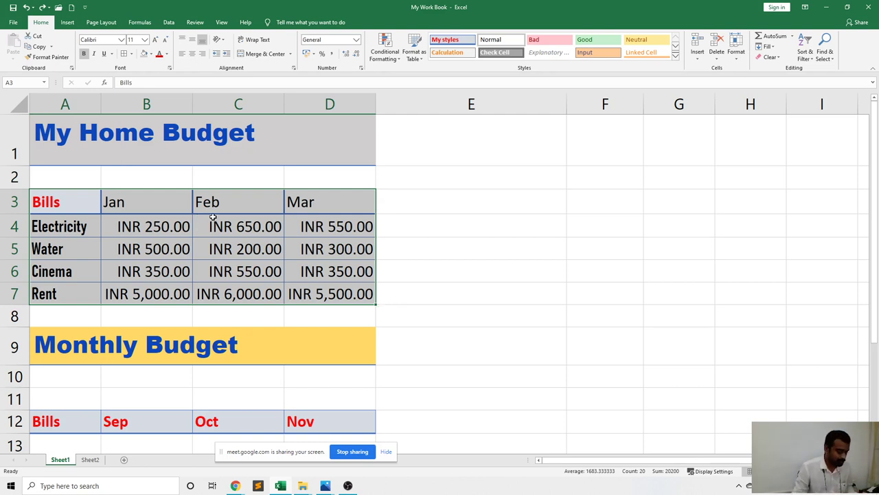
Widen column A for the bill names and column B for the January amounts
{"action": "left_click", "coordinate": [367, 330]}
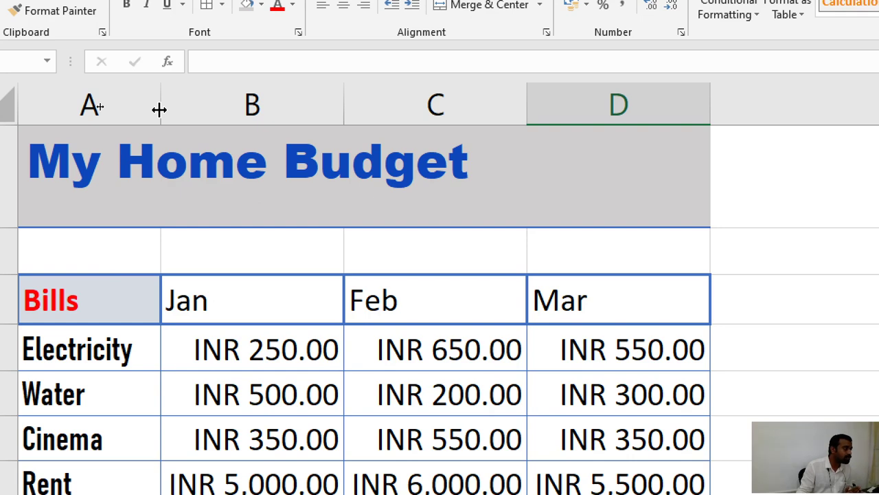
{"action": "left_click_drag", "start_coordinate": [160, 108], "coordinate": [347, 110]}
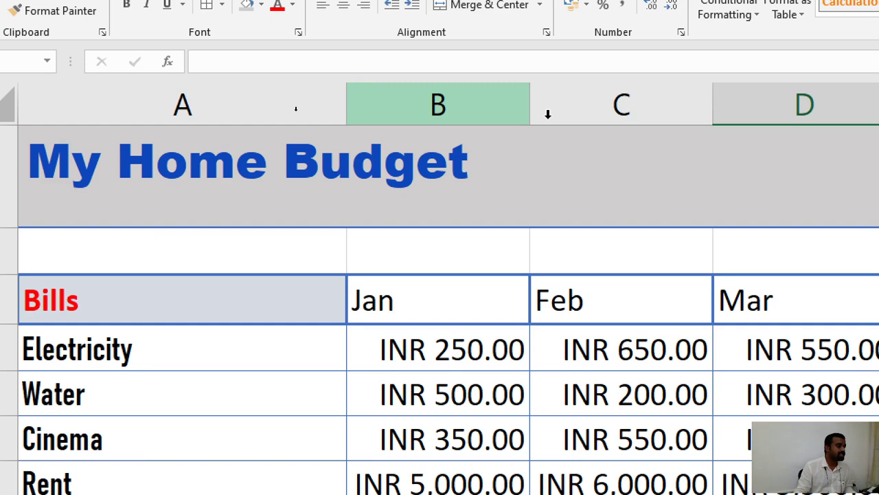
{"action": "left_click_drag", "start_coordinate": [531, 114], "coordinate": [581, 115]}
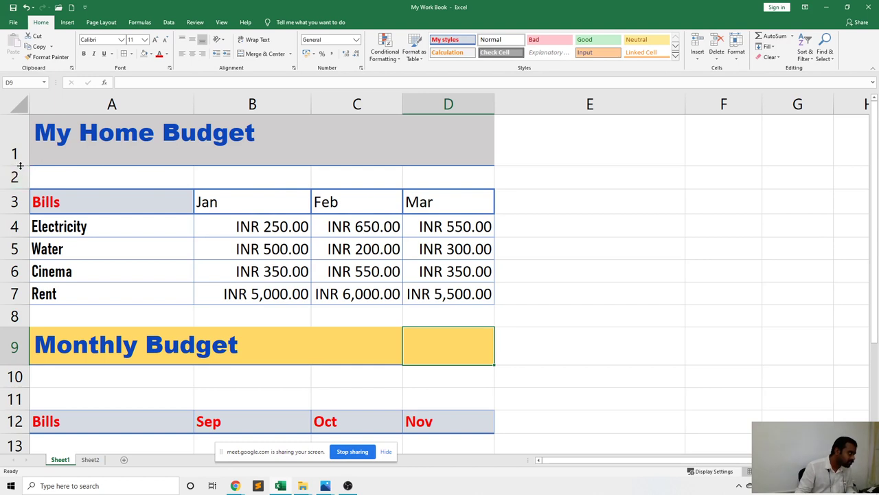
Try a taller row 1 and undo it, then narrow column B and autofit it back
{"action": "left_click_drag", "start_coordinate": [21, 166], "coordinate": [20, 210]}
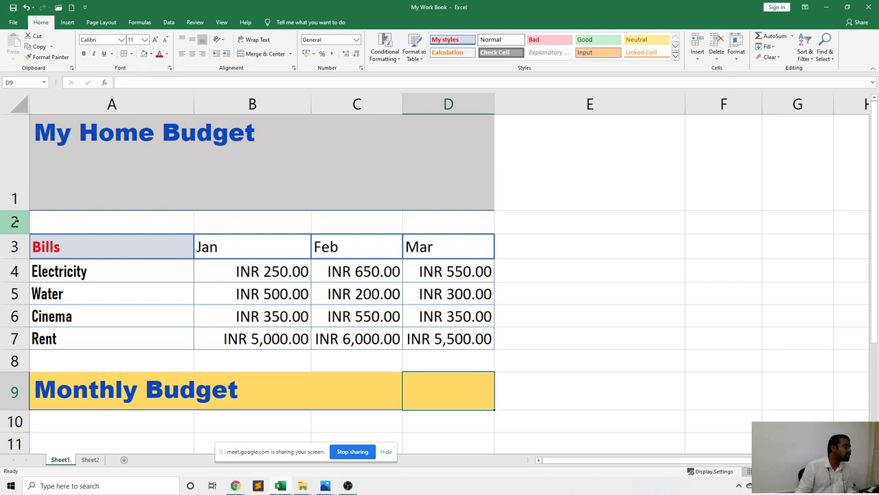
{"action": "key", "text": "ctrl+z"}
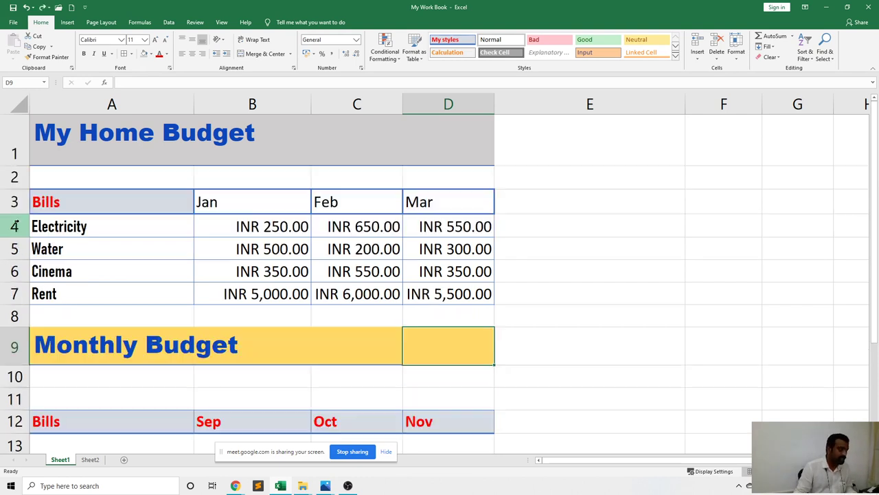
{"action": "left_click", "coordinate": [287, 271]}
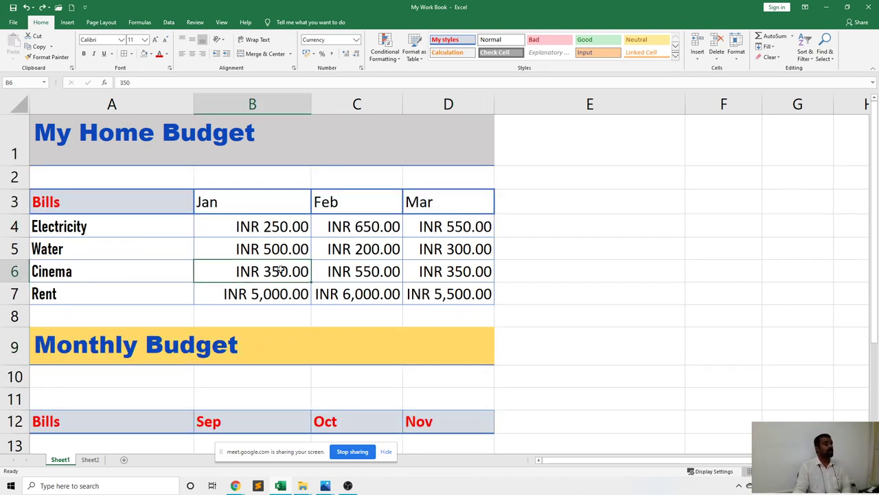
{"action": "left_click_drag", "start_coordinate": [307, 115], "coordinate": [267, 110]}
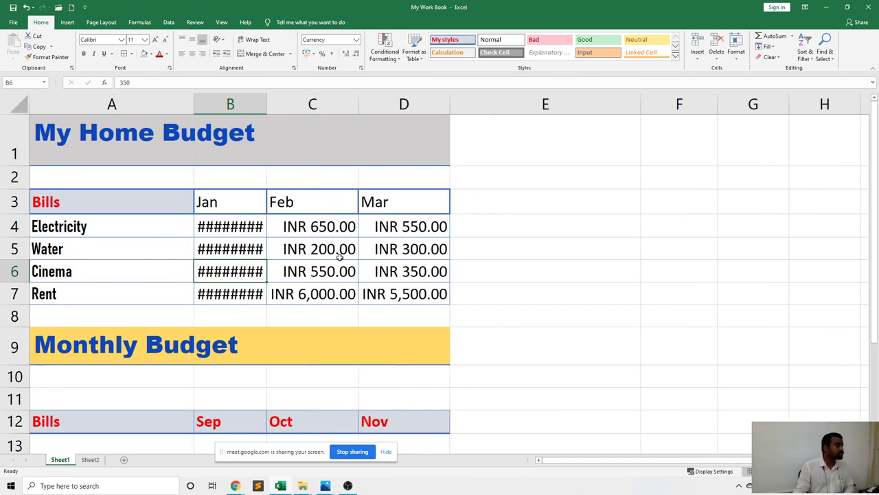
{"action": "left_click", "coordinate": [334, 283]}
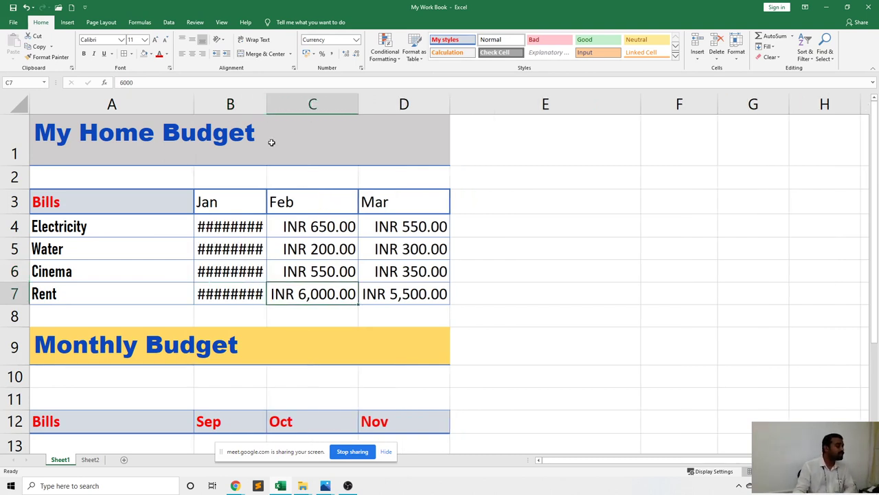
{"action": "double_click", "coordinate": [266, 103]}
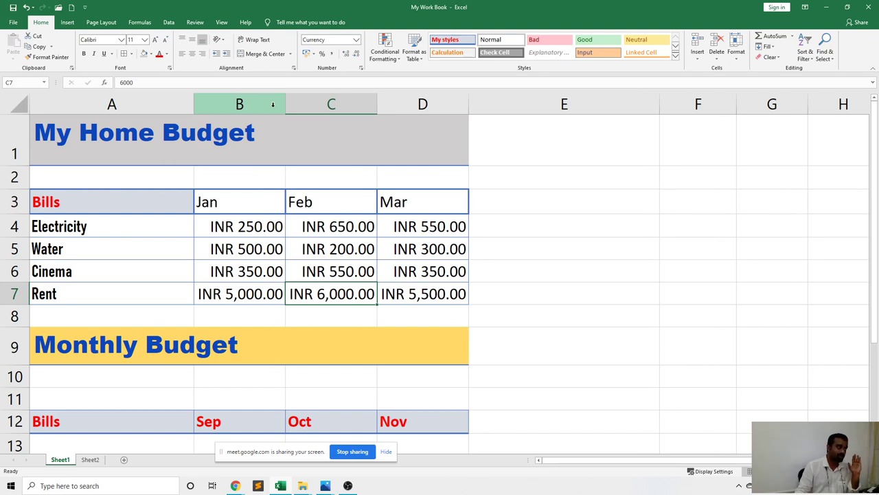
Narrow columns B, C, D and A until the Jan, Mar and Feb Rent amounts show ####
{"action": "left_click_drag", "start_coordinate": [285, 104], "coordinate": [259, 104]}
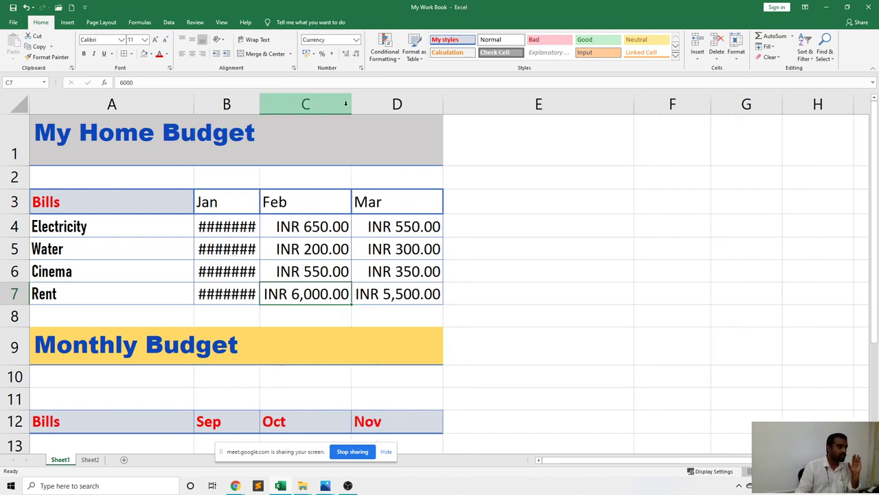
{"action": "left_click_drag", "start_coordinate": [351, 104], "coordinate": [337, 103]}
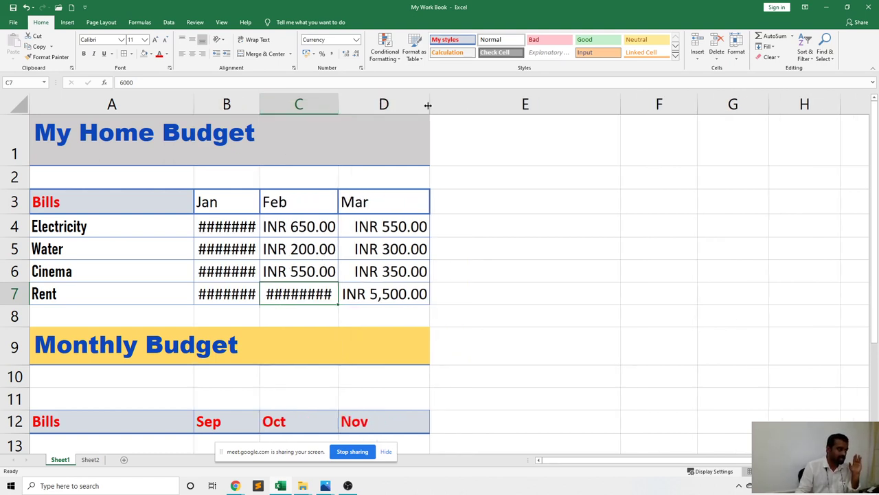
{"action": "left_click_drag", "start_coordinate": [428, 104], "coordinate": [408, 104]}
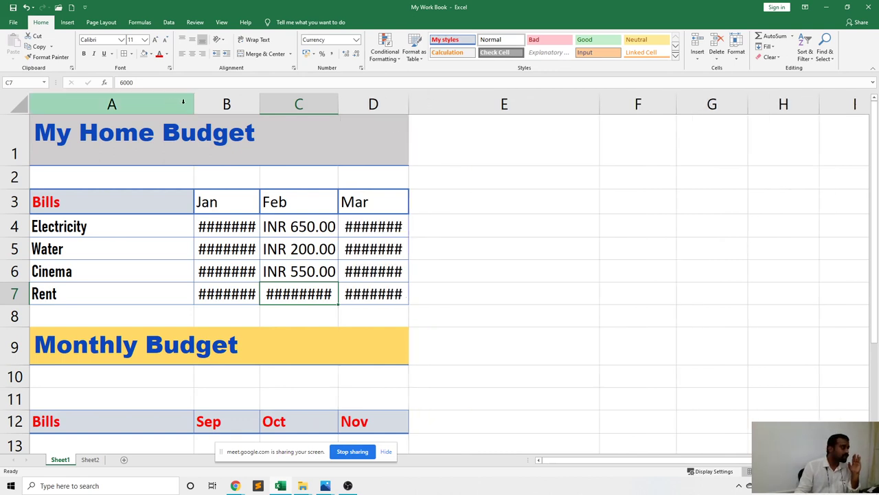
{"action": "left_click_drag", "start_coordinate": [194, 104], "coordinate": [124, 103]}
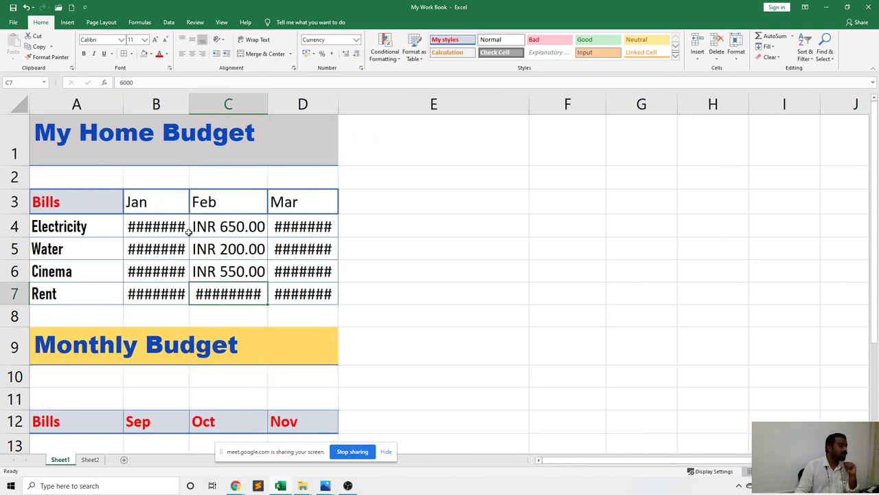
{"action": "left_click", "coordinate": [377, 262]}
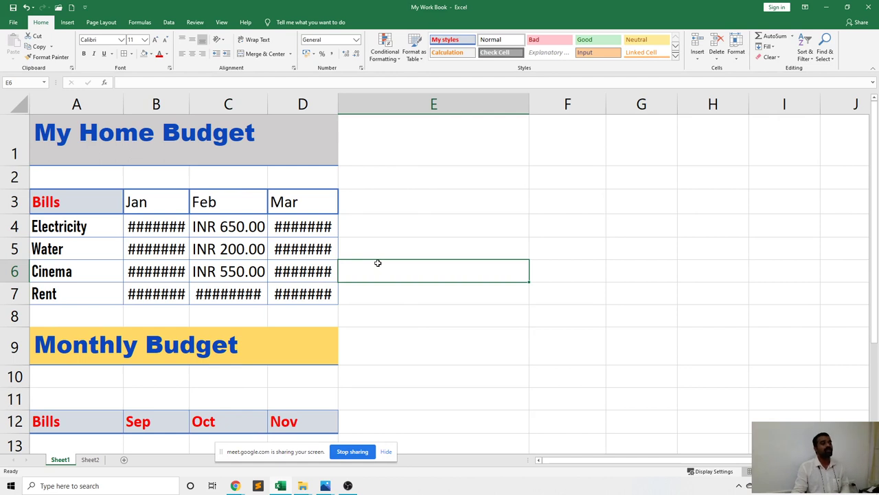
Select columns A through D and autofit them to their contents
{"action": "left_click", "coordinate": [75, 104]}
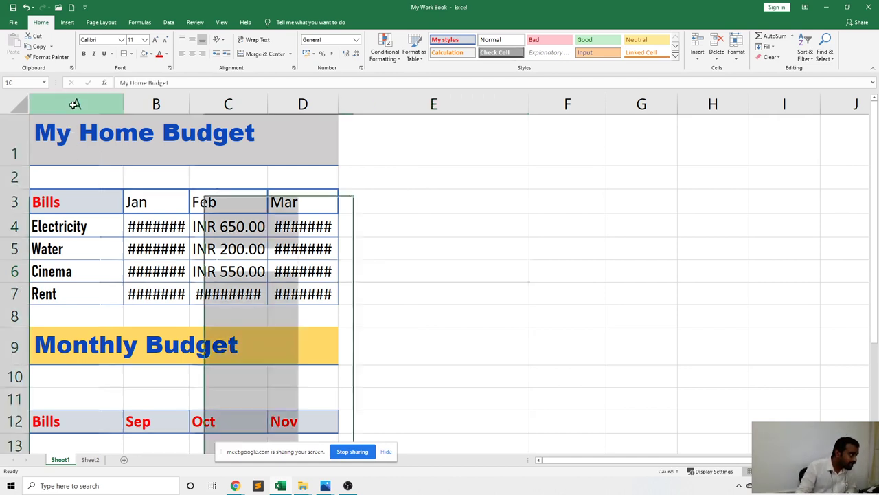
{"action": "left_click_drag", "start_coordinate": [75, 103], "coordinate": [154, 106]}
{"action": "left_click", "coordinate": [502, 227]}
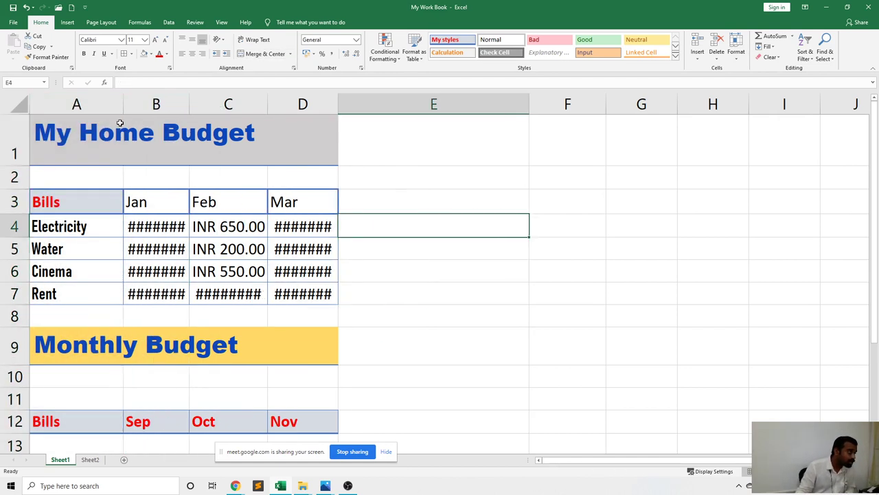
{"action": "left_click_drag", "start_coordinate": [82, 104], "coordinate": [301, 102]}
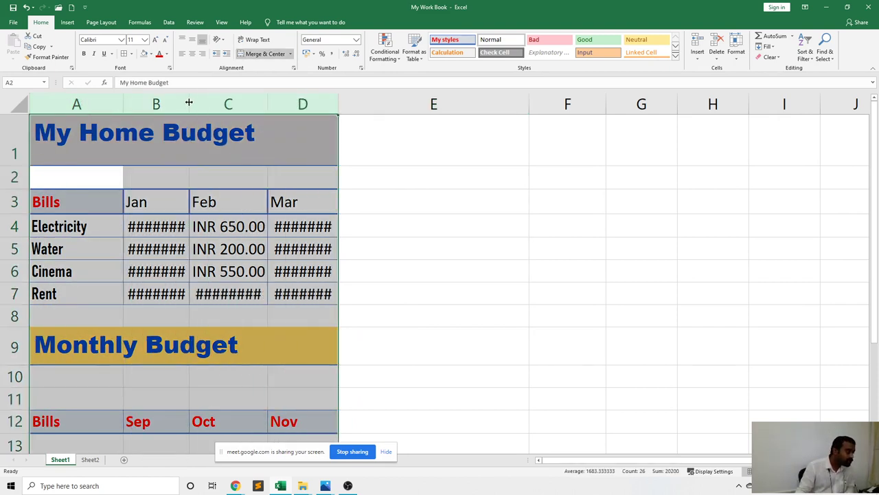
{"action": "double_click", "coordinate": [268, 103]}
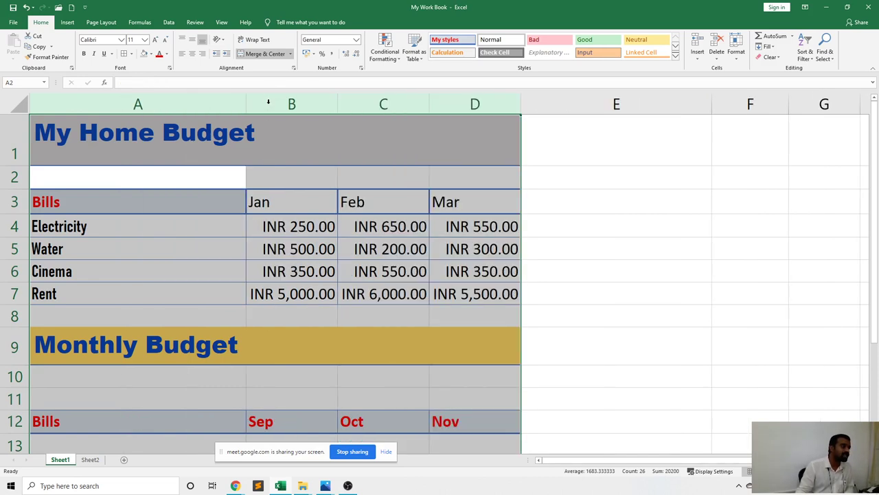
Undo the column autofit and reselect columns A through D
{"action": "left_click", "coordinate": [349, 315]}
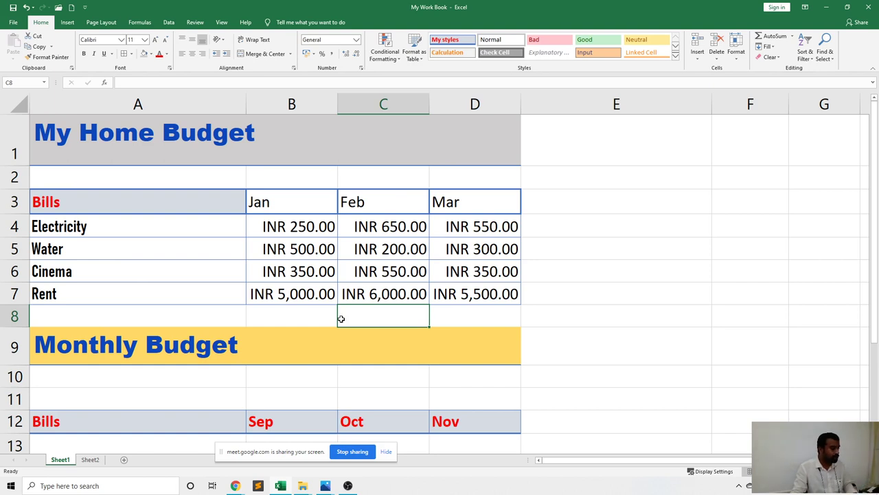
{"action": "key", "text": "ctrl+z"}
{"action": "left_click", "coordinate": [216, 240]}
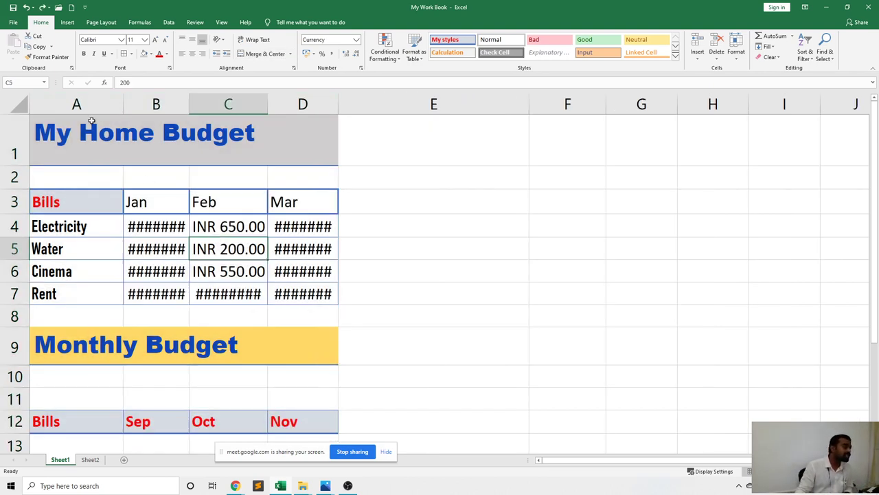
{"action": "left_click_drag", "start_coordinate": [78, 104], "coordinate": [300, 104]}
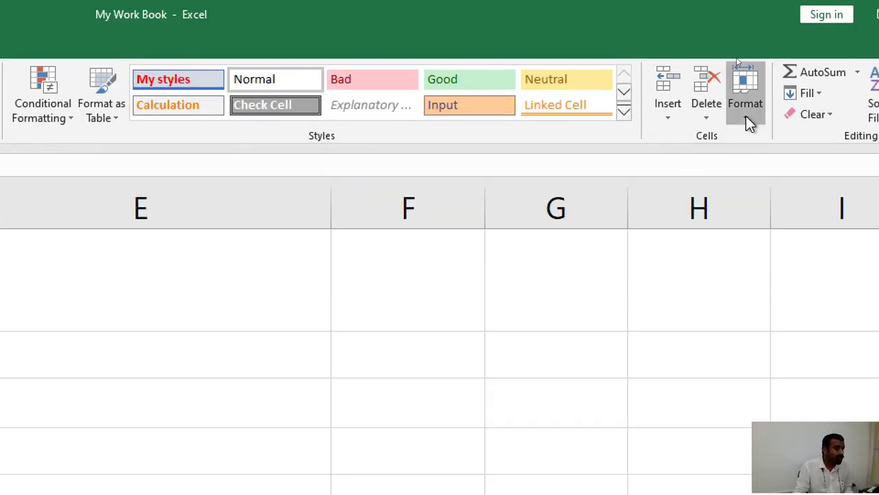
{"action": "left_click", "coordinate": [746, 116]}
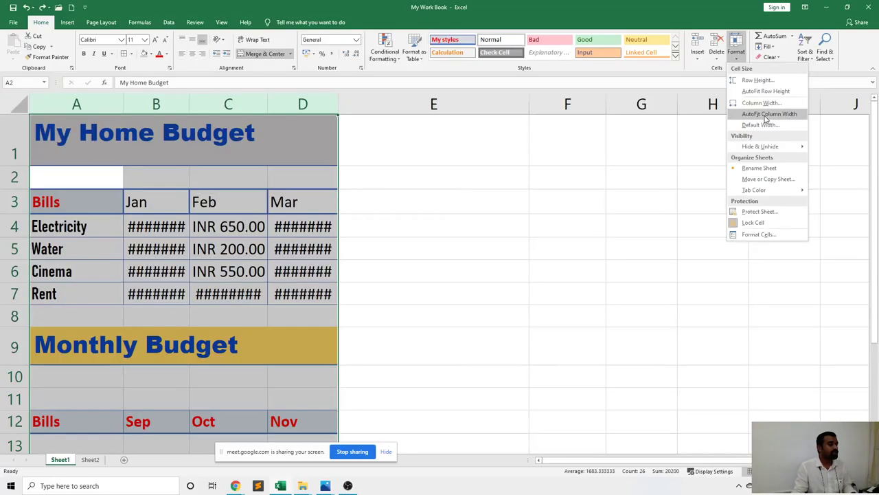
{"action": "left_click", "coordinate": [765, 115]}
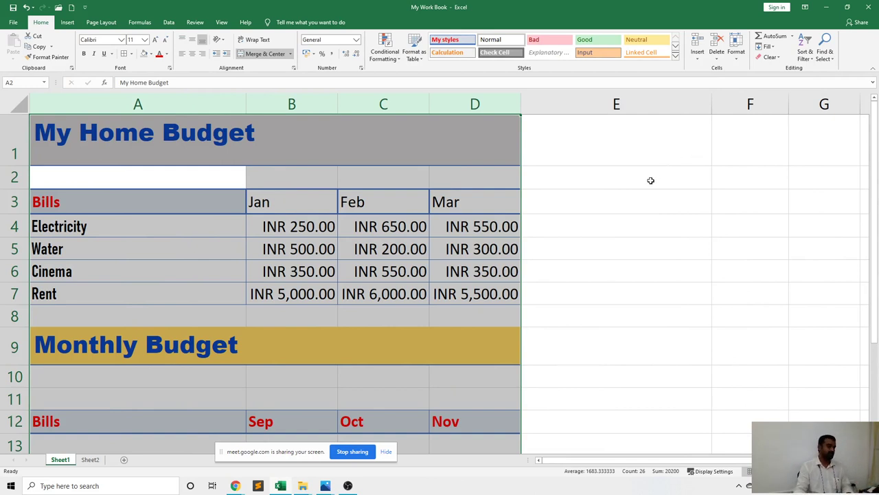
{"action": "left_click", "coordinate": [648, 206]}
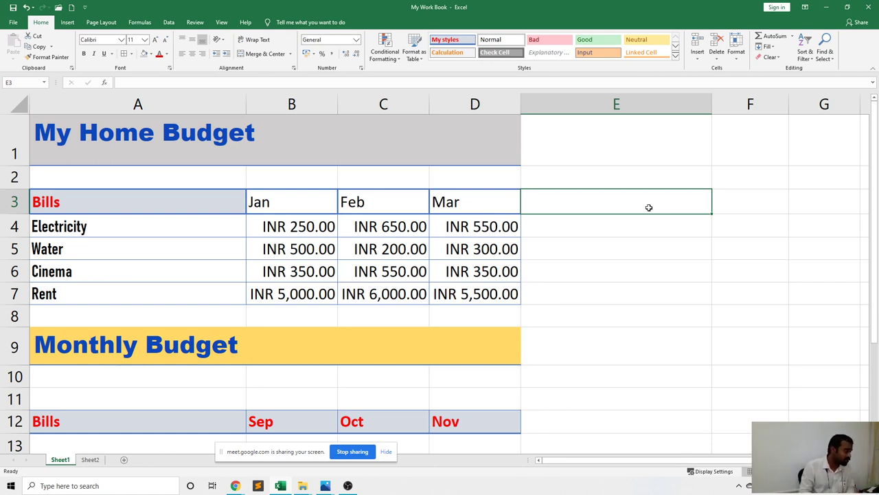
{"action": "key", "text": "ctrl+z"}
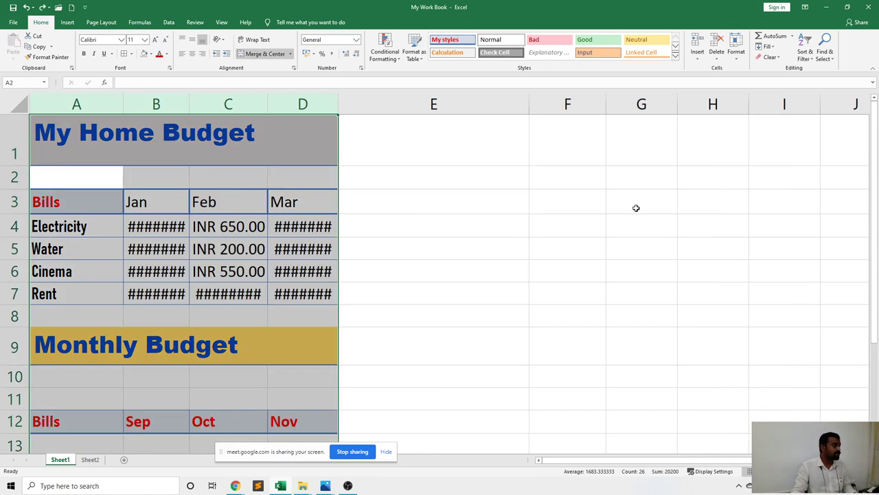
{"action": "key", "text": "ctrl+z"}
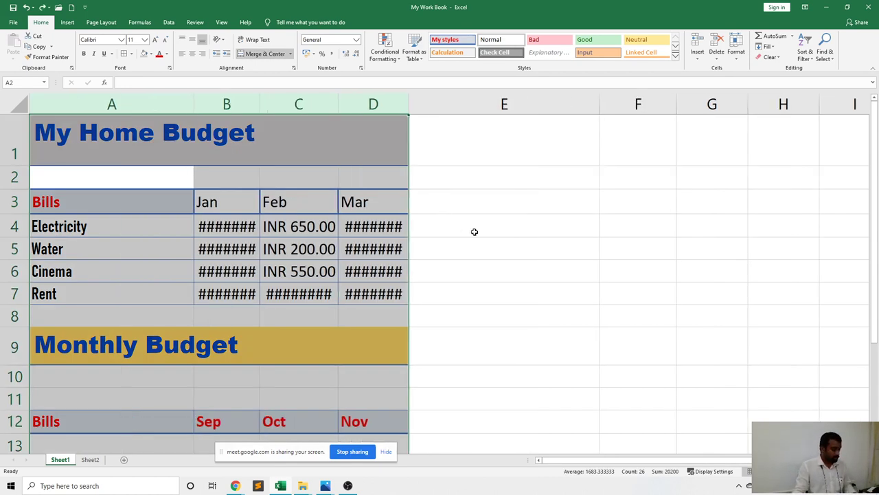
{"action": "key", "text": "ctrl+z"}
{"action": "double_click", "coordinate": [339, 108]}
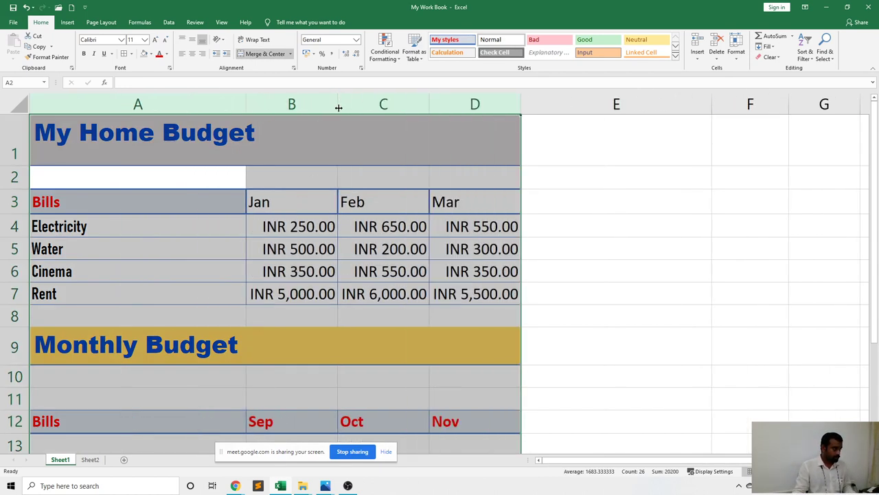
{"action": "left_click", "coordinate": [523, 254]}
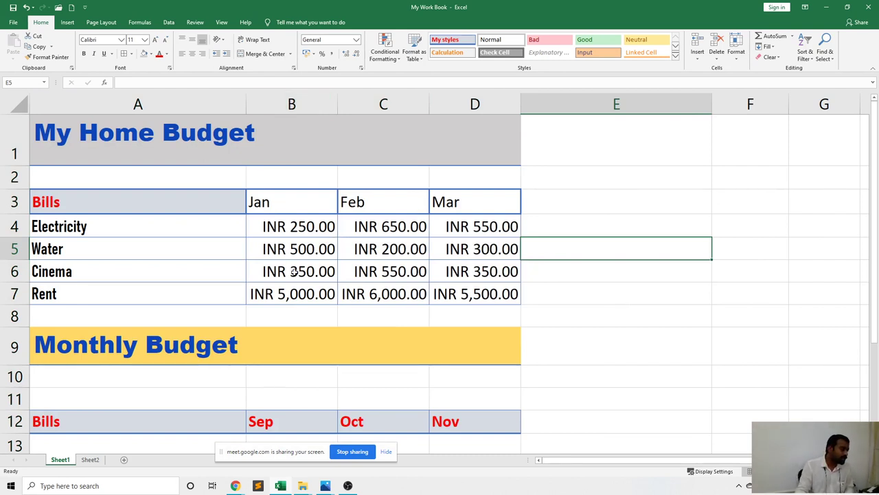
{"action": "left_click", "coordinate": [292, 104]}
{"action": "left_click", "coordinate": [364, 248]}
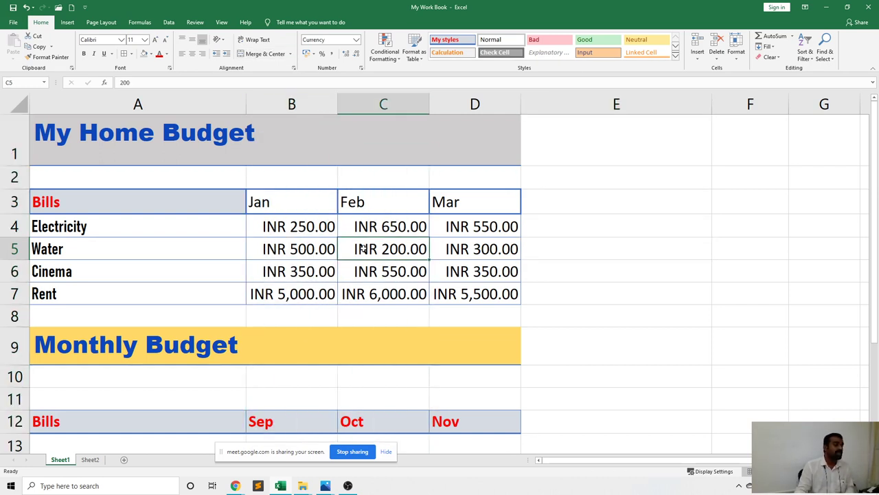
{"action": "left_click", "coordinate": [298, 226]}
{"action": "left_click", "coordinate": [303, 265]}
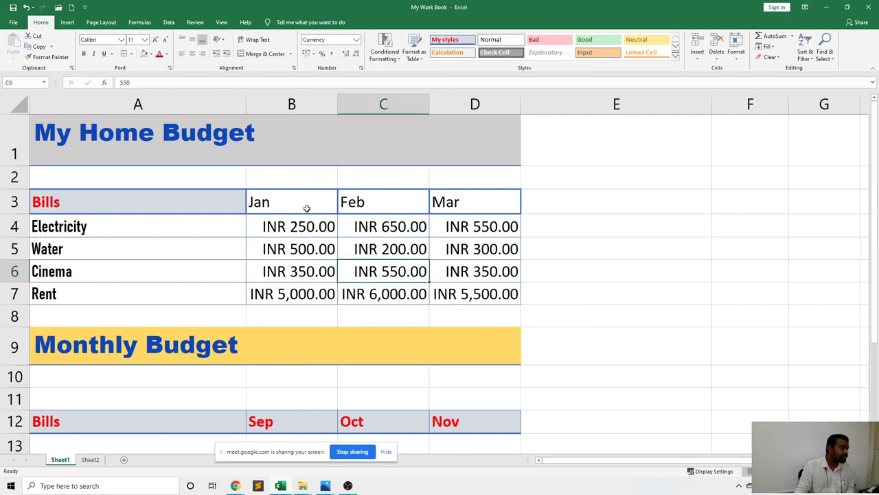
{"action": "left_click", "coordinate": [292, 103]}
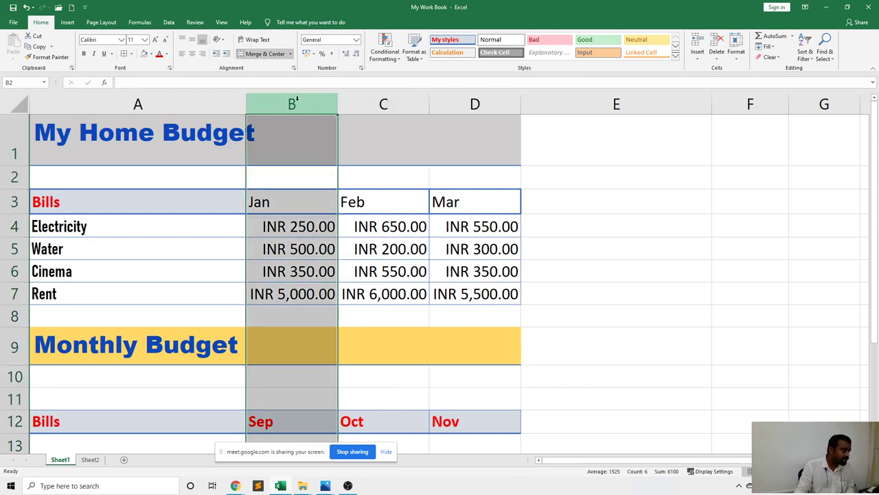
Hide the Jan column B
{"action": "right_click", "coordinate": [299, 103]}
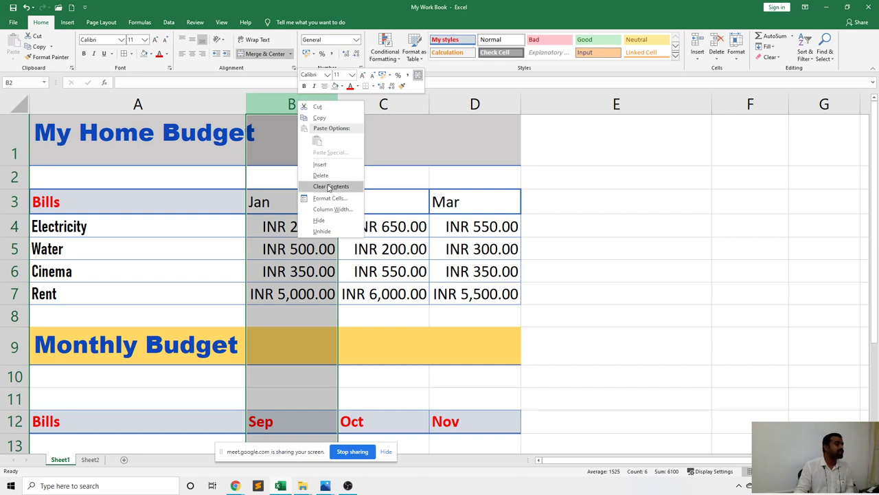
{"action": "left_click", "coordinate": [336, 221]}
{"action": "left_click", "coordinate": [502, 229]}
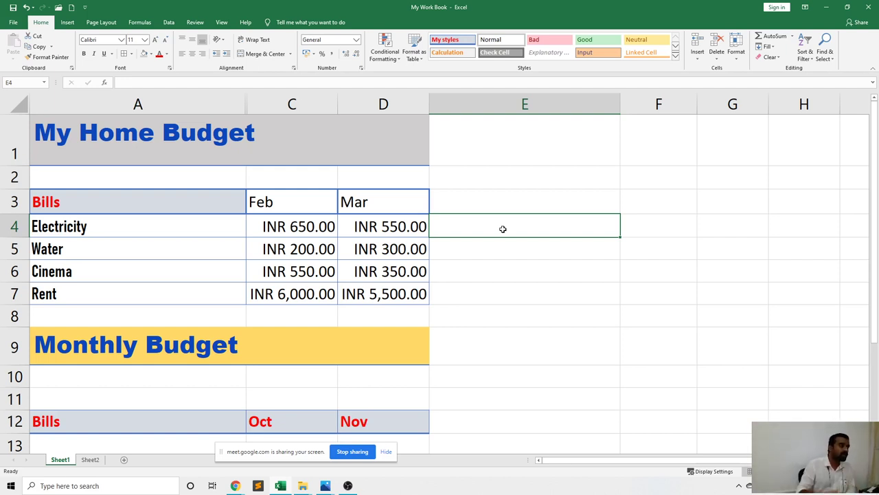
Hide the Water row 5
{"action": "left_click", "coordinate": [12, 249]}
{"action": "right_click", "coordinate": [12, 249]}
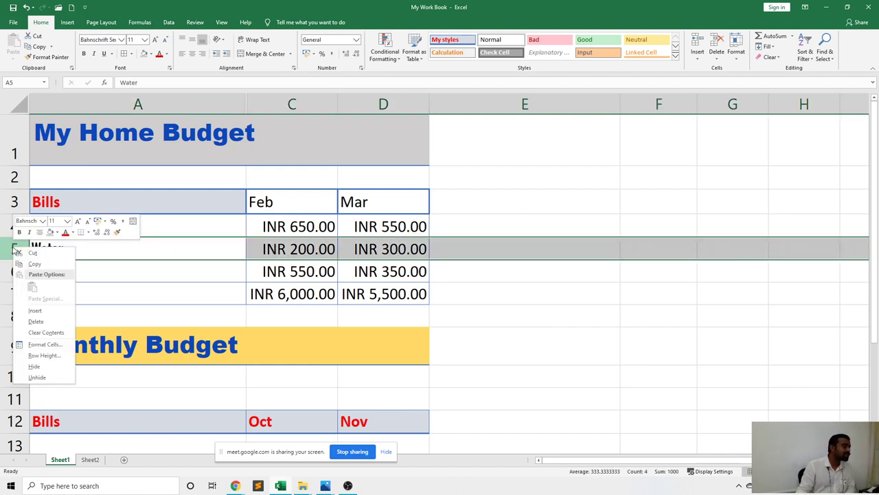
{"action": "left_click", "coordinate": [51, 360]}
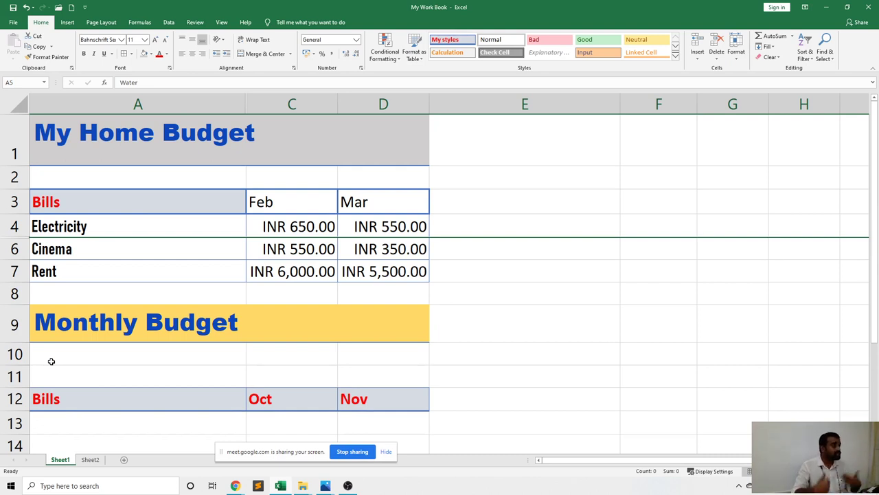
{"action": "left_click", "coordinate": [250, 234]}
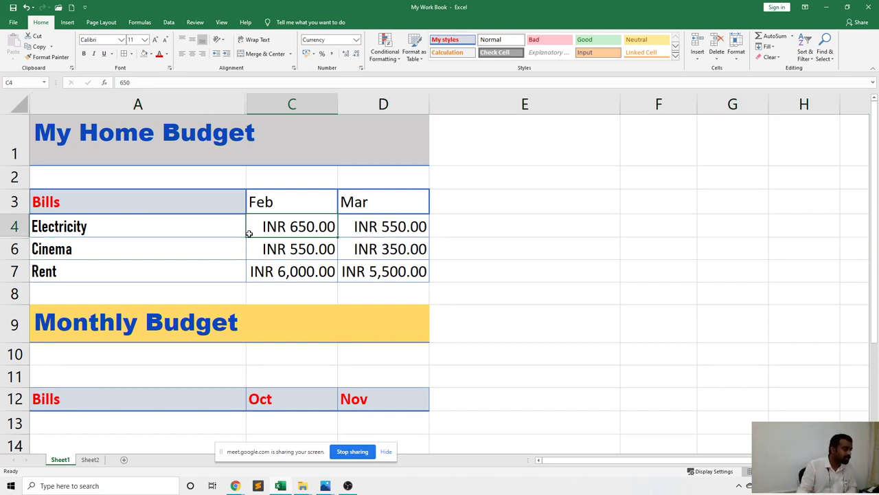
{"action": "left_click", "coordinate": [241, 101]}
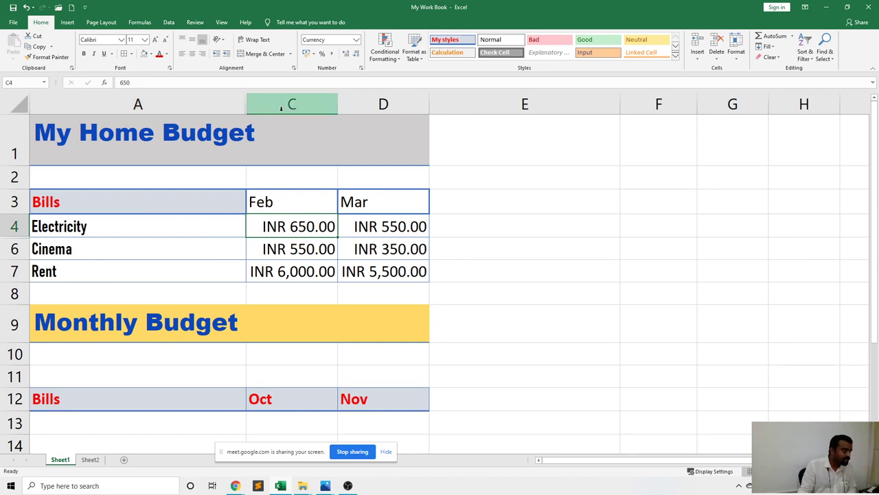
Unhide the Jan column B by selecting columns A to C around it
{"action": "left_click", "coordinate": [192, 101]}
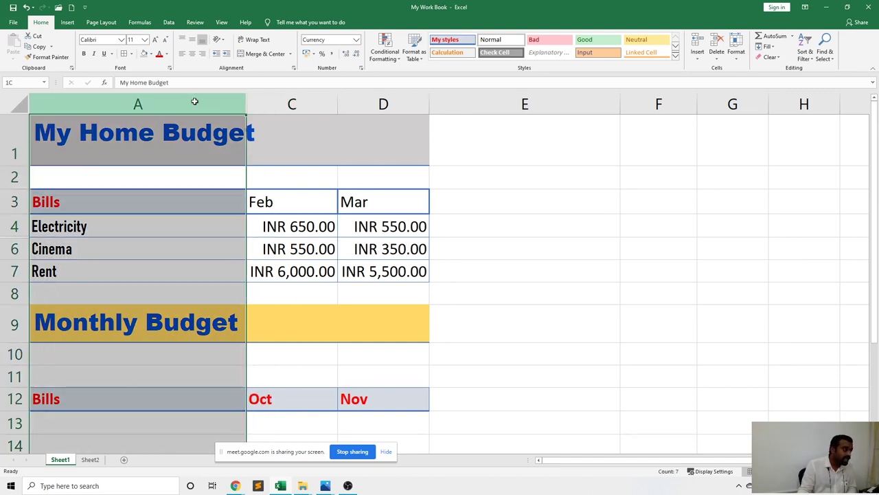
{"action": "left_click_drag", "start_coordinate": [195, 101], "coordinate": [275, 103]}
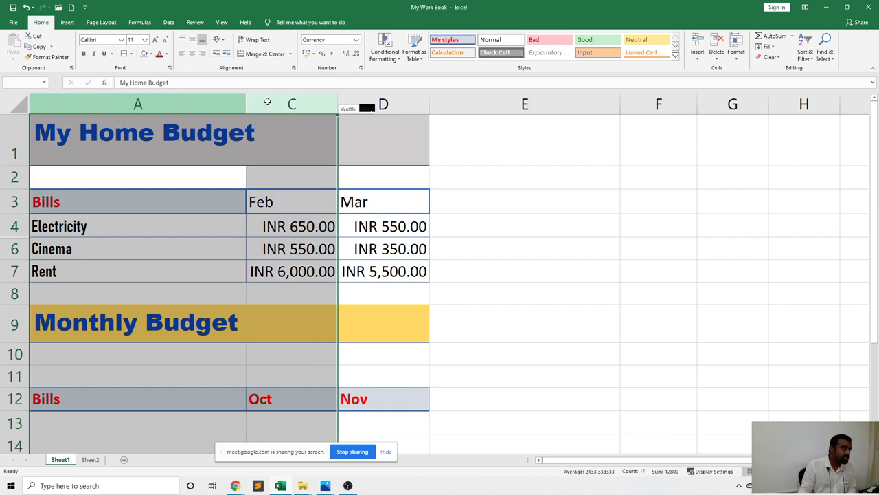
{"action": "left_click", "coordinate": [279, 136]}
{"action": "key", "text": "Down"}
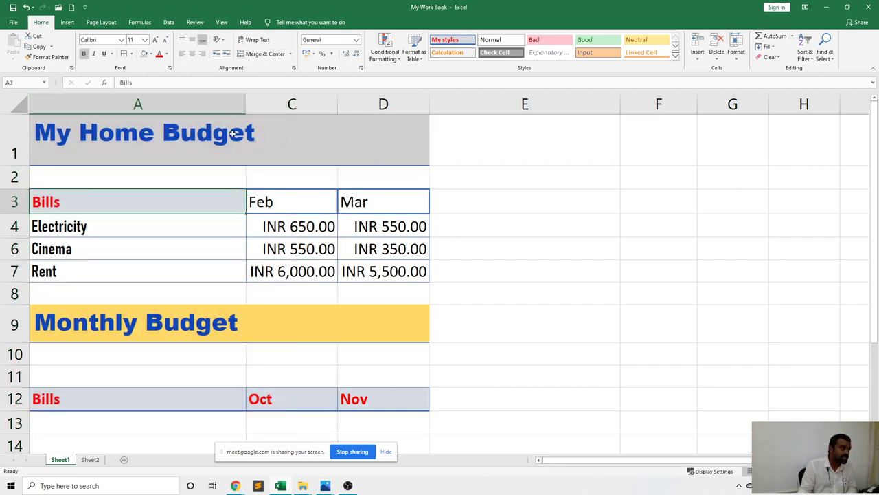
{"action": "mouse_move", "coordinate": [229, 102]}
{"action": "left_mouse_down"}
{"action": "mouse_move", "coordinate": [309, 102]}
{"action": "mouse_move", "coordinate": [219, 102]}
{"action": "mouse_move", "coordinate": [281, 100]}
{"action": "left_mouse_up"}
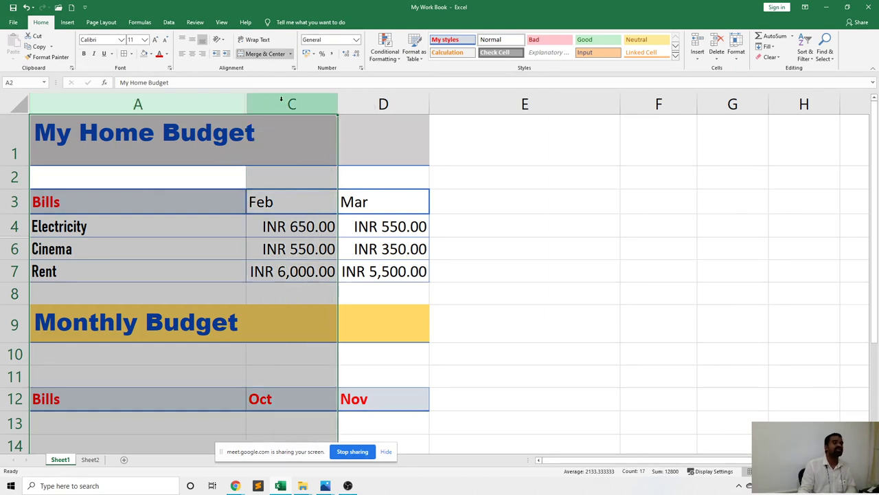
{"action": "right_click", "coordinate": [281, 101]}
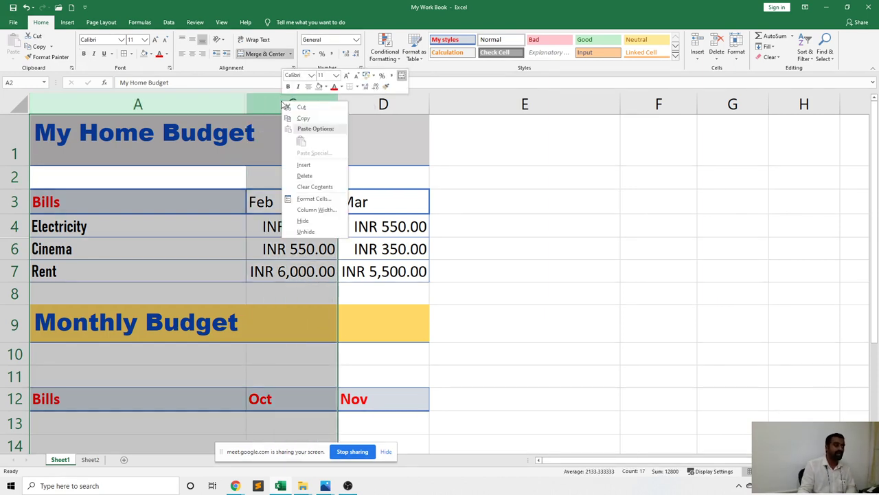
{"action": "left_click", "coordinate": [307, 230]}
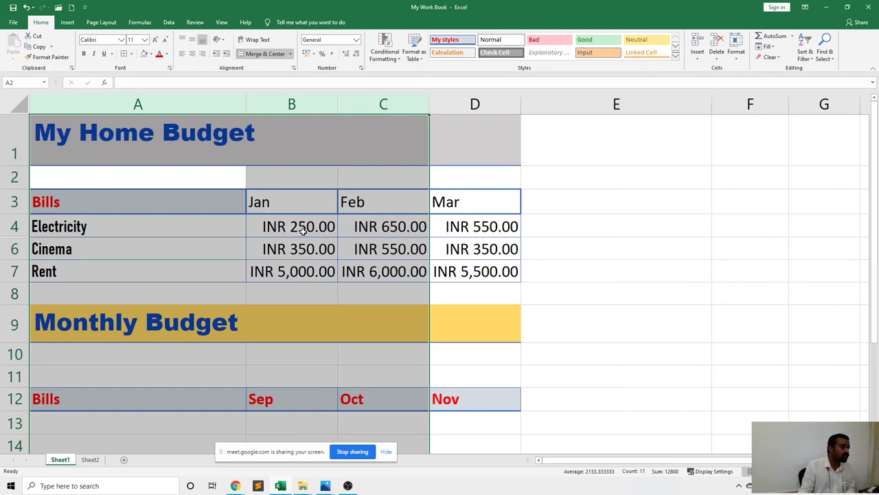
Unhide the Water row 5 by selecting rows 4 to 6 around it
{"action": "left_click", "coordinate": [15, 250]}
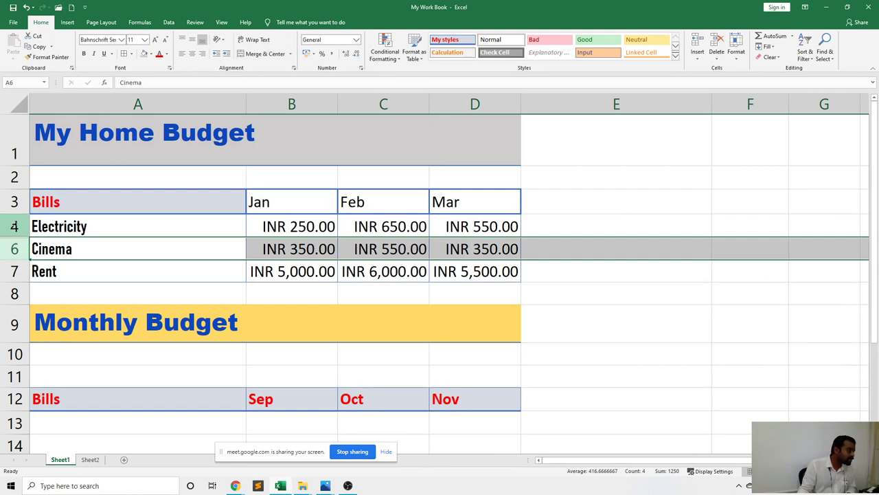
{"action": "left_click_drag", "start_coordinate": [13, 226], "coordinate": [15, 250]}
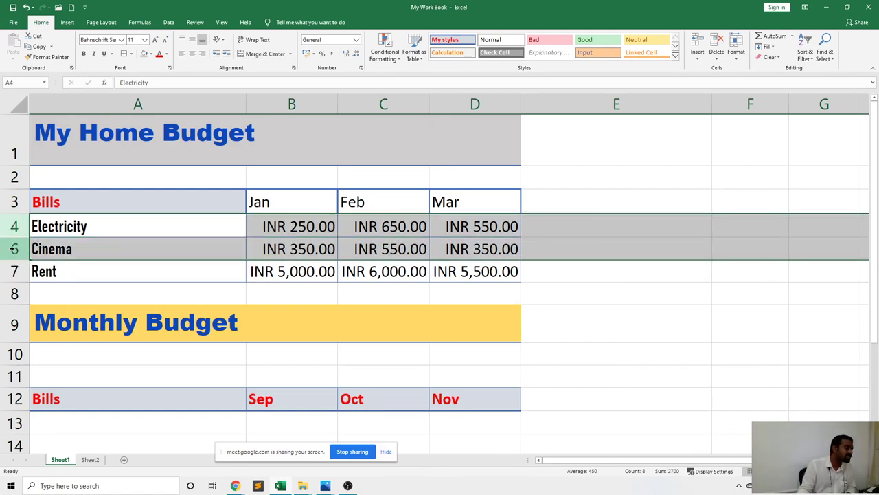
{"action": "right_click", "coordinate": [15, 248]}
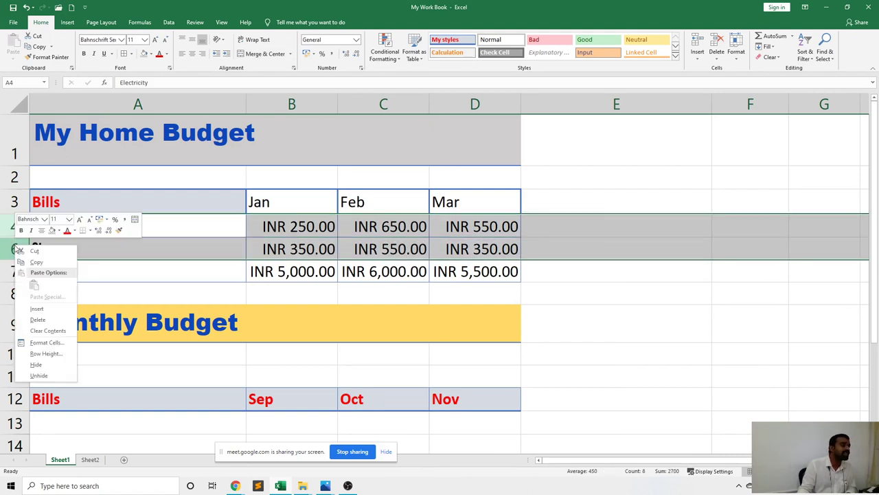
{"action": "left_click", "coordinate": [59, 373]}
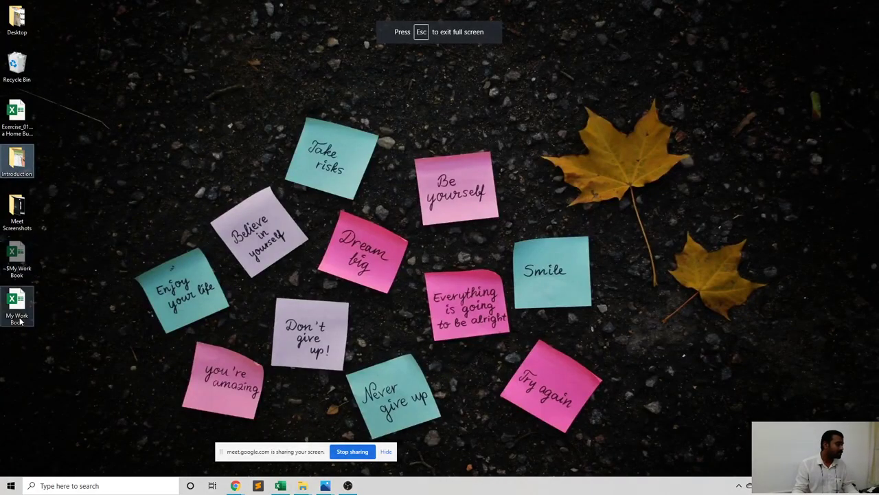
Open the Exercise_01_Create a Home Budget Sheet workbook from its desktop icon
{"action": "double_click", "coordinate": [17, 118]}
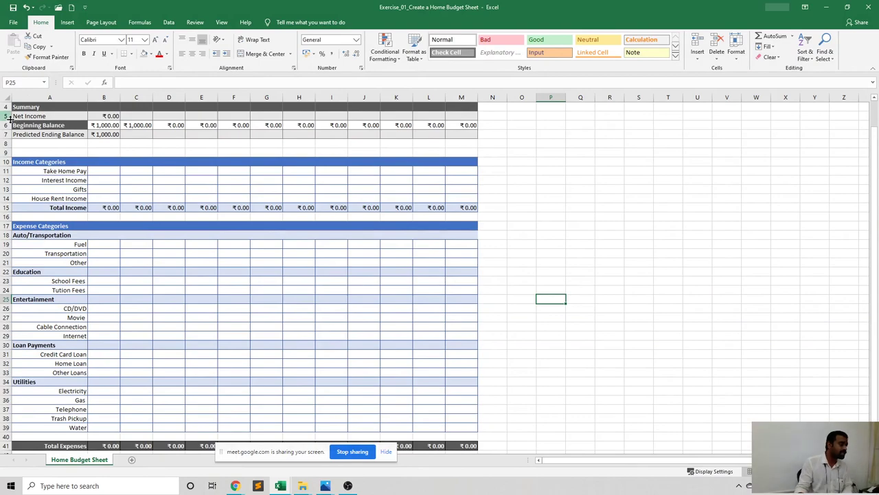
{"action": "scroll", "coordinate": [80, 196], "scroll_direction": "up", "scroll_amount": 1}
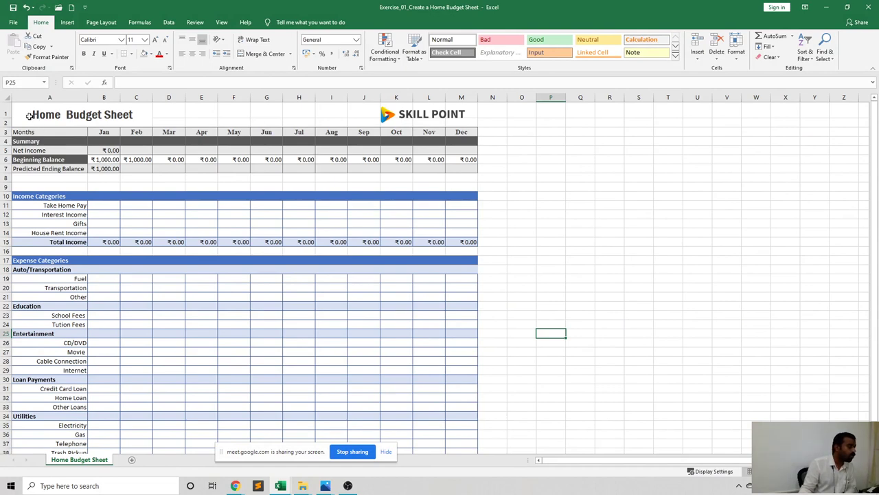
{"action": "left_click", "coordinate": [30, 110]}
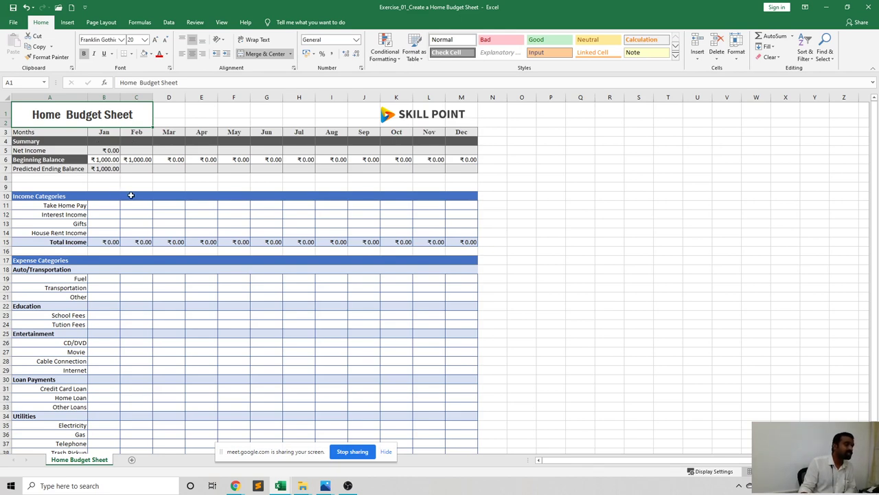
{"action": "scroll", "coordinate": [130, 194], "scroll_direction": "down", "scroll_amount": 1}
{"action": "scroll", "coordinate": [130, 194], "scroll_direction": "up", "scroll_amount": 1}
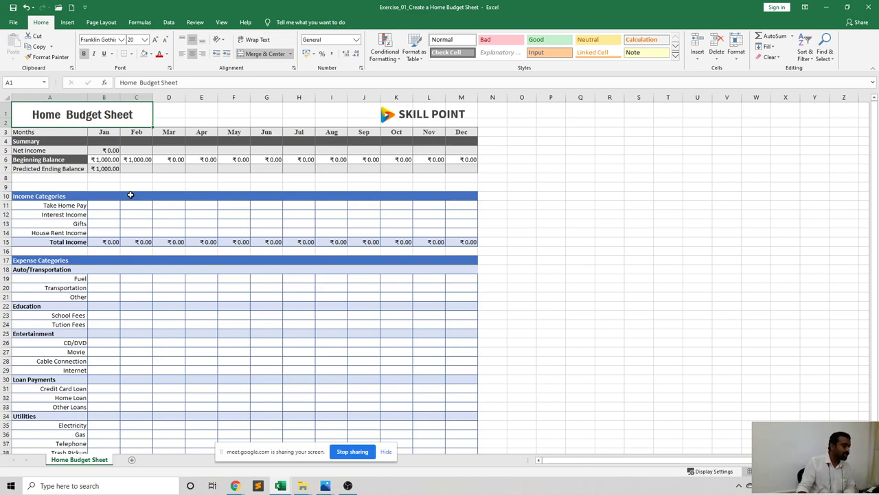
{"action": "scroll", "coordinate": [130, 195], "scroll_direction": "down", "scroll_amount": 2}
{"action": "scroll", "coordinate": [131, 196], "scroll_direction": "up", "scroll_amount": 2}
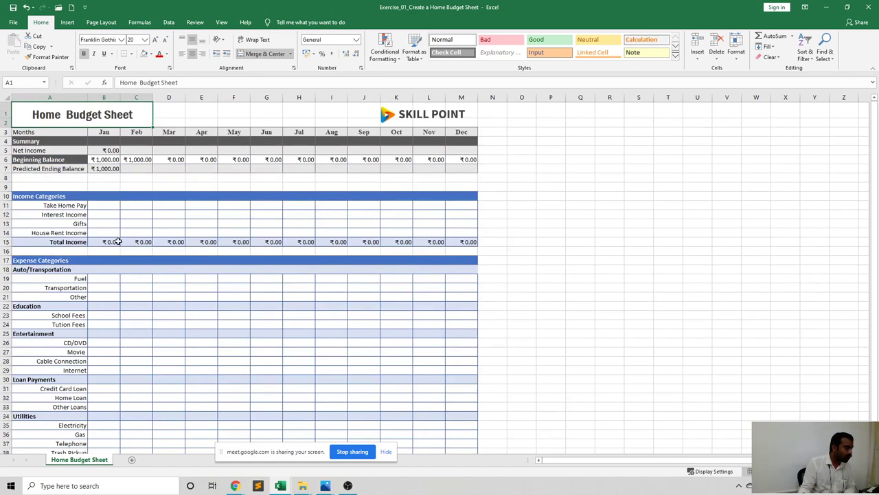